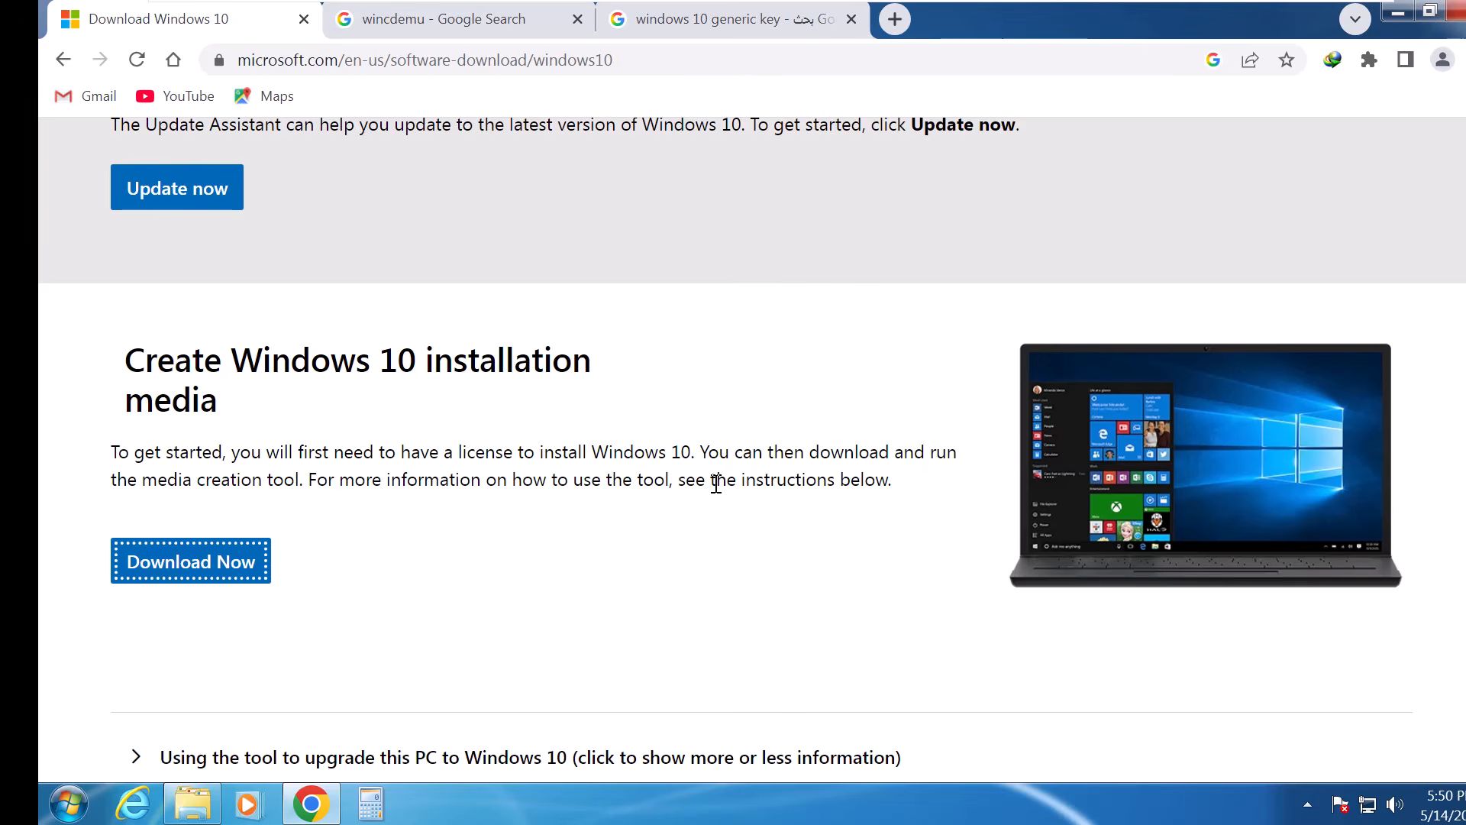
Reload the Windows 10 download page in the developer tools' mobile device view to reach the ISO page, and close the developer tools.
{"action": "right_click", "coordinate": [720, 258]}
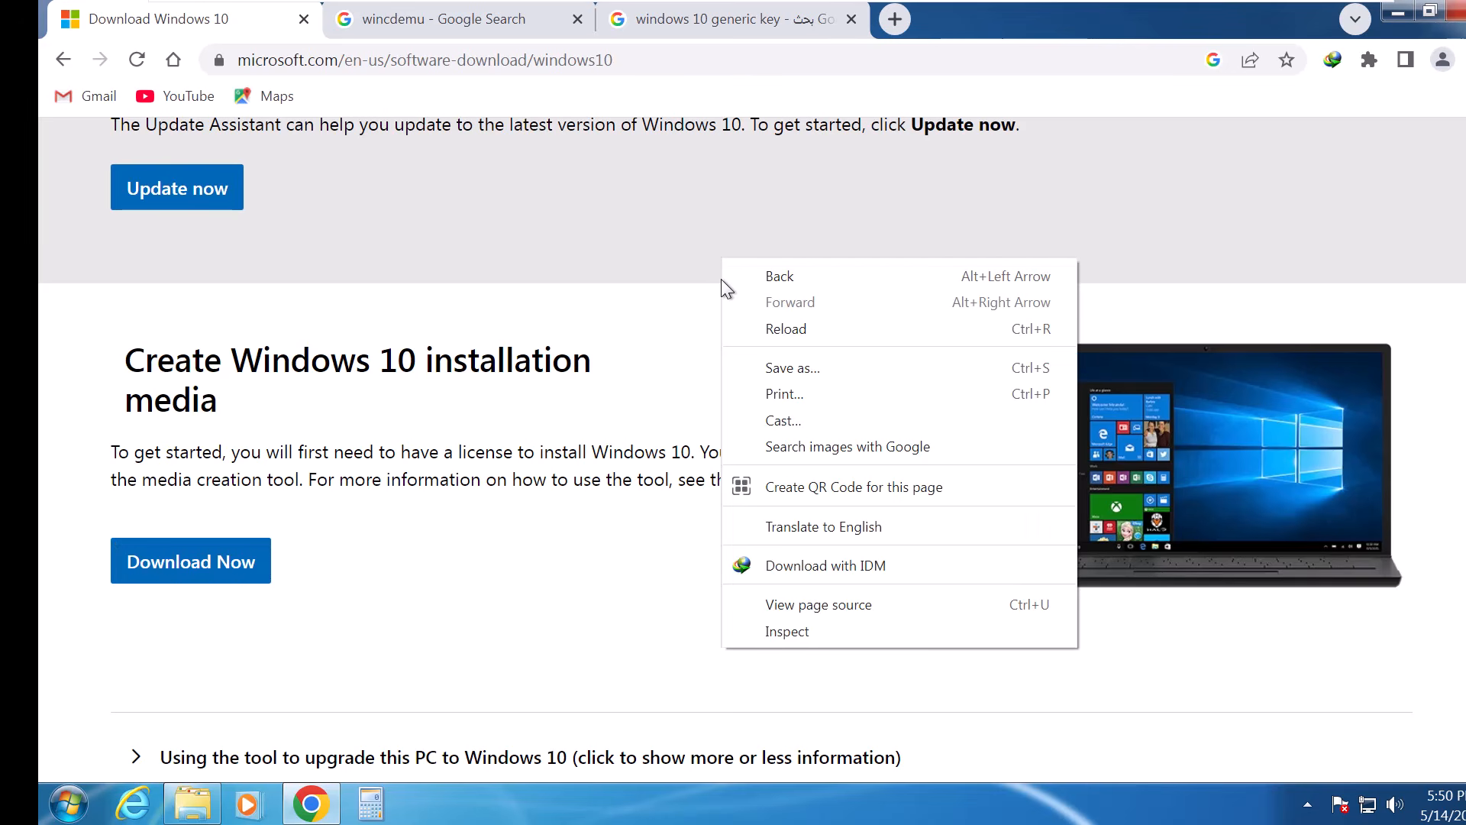
{"action": "left_click", "coordinate": [782, 632]}
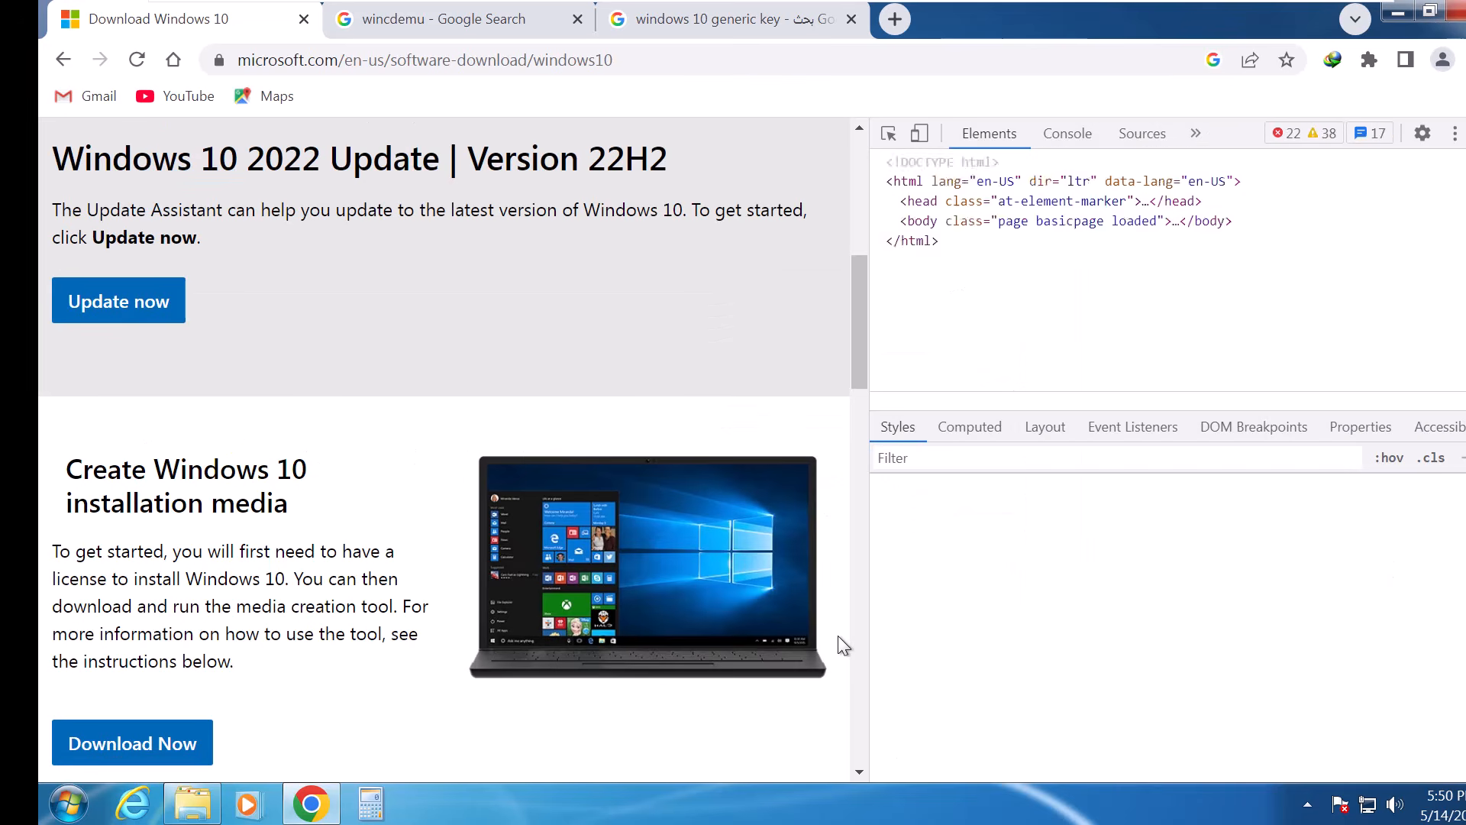
{"action": "left_click", "coordinate": [920, 136]}
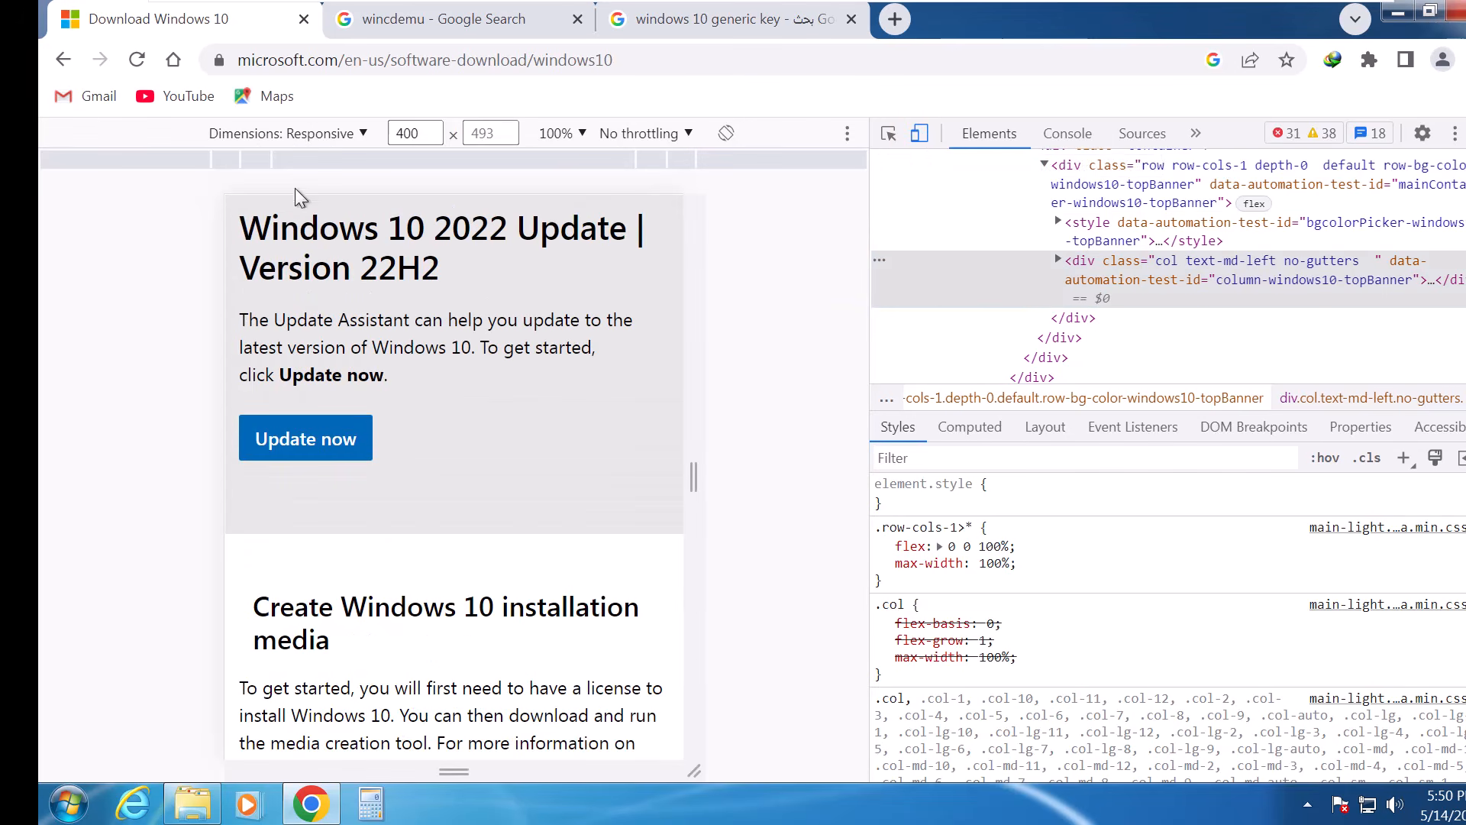
{"action": "left_click", "coordinate": [136, 59]}
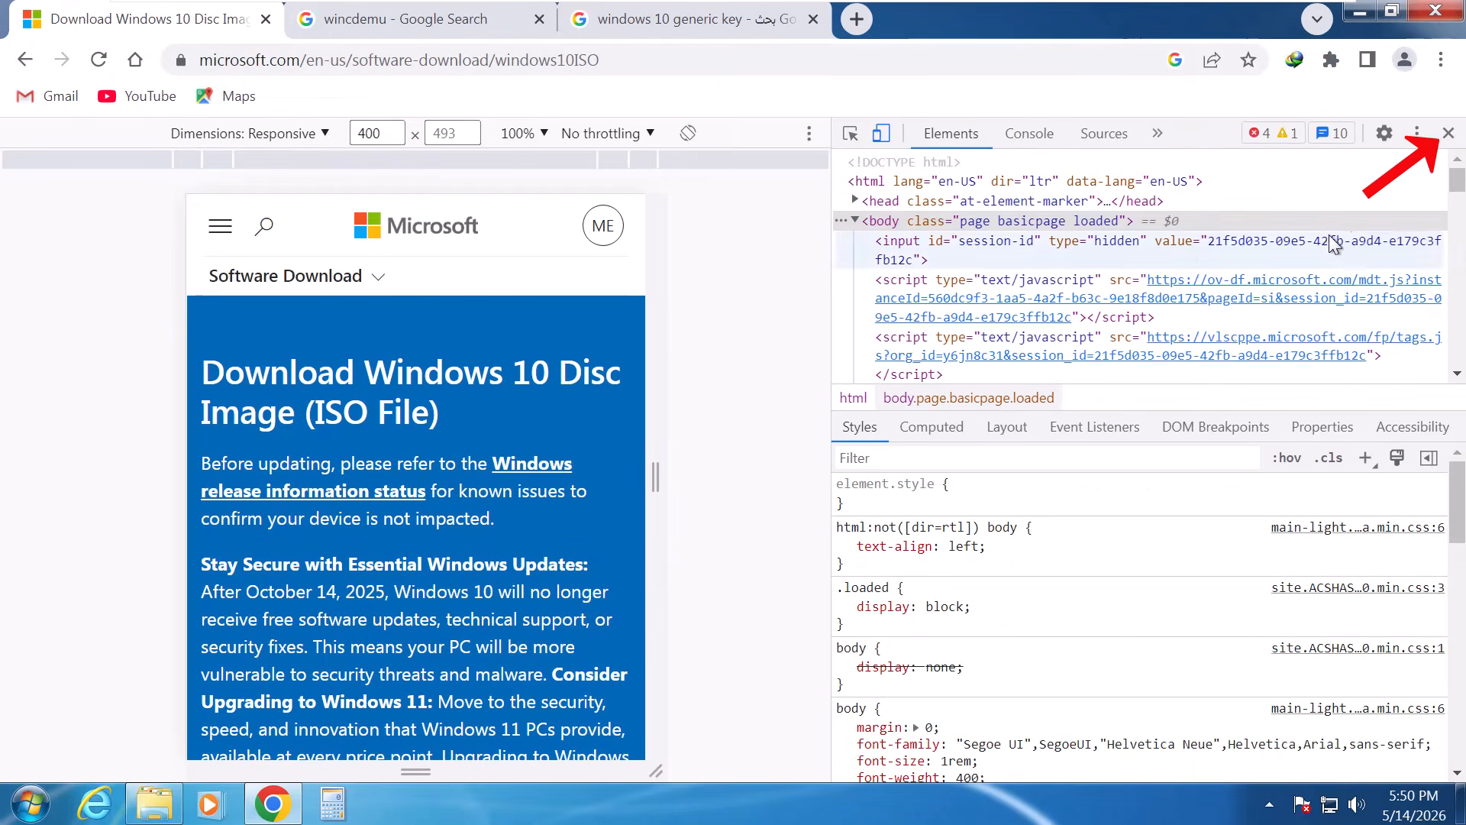
{"action": "left_click", "coordinate": [1449, 133]}
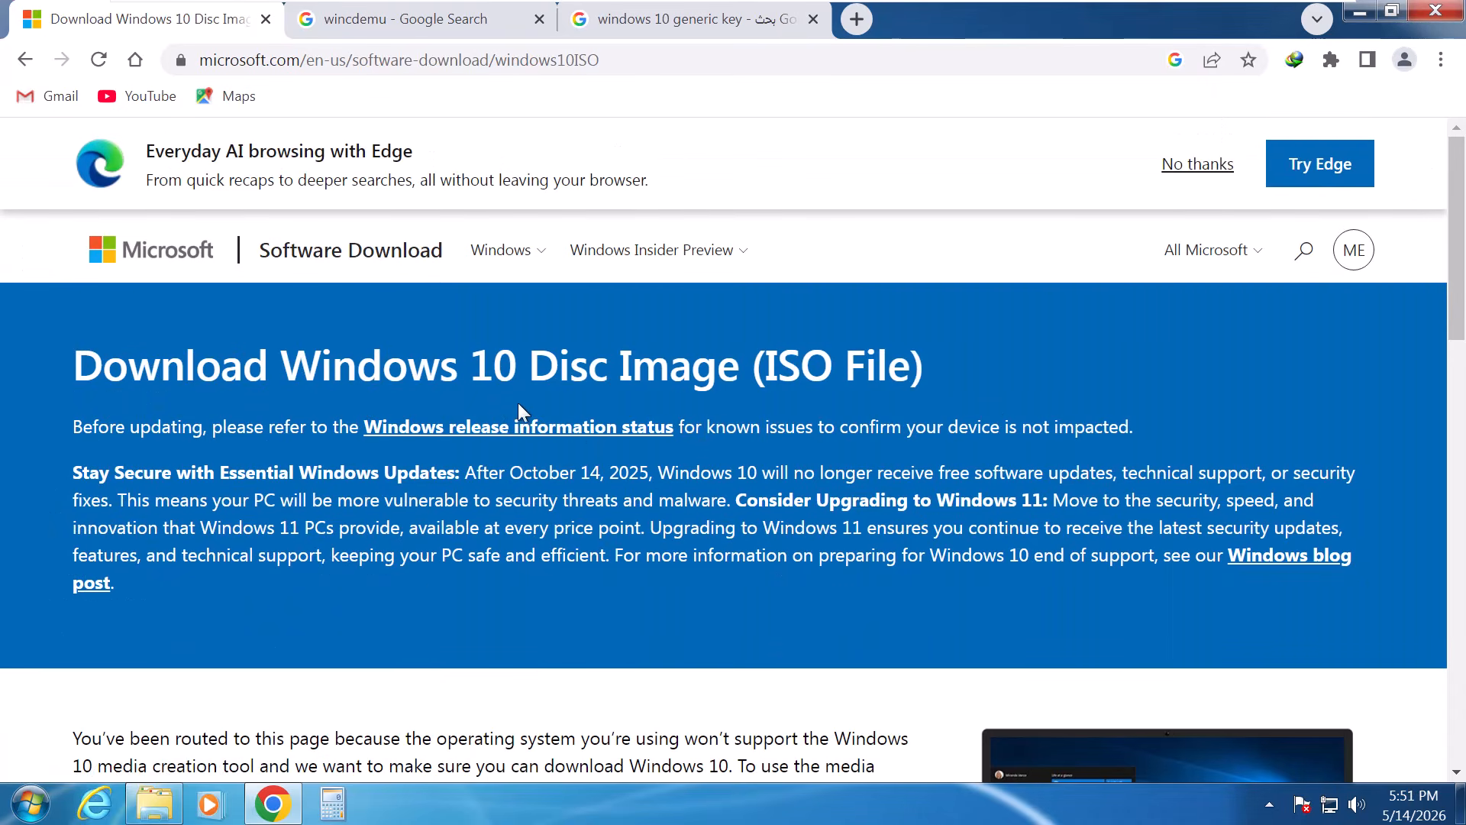
Select and confirm the Windows 10 (multi-edition ISO) edition for download.
{"action": "scroll", "coordinate": [375, 400], "scroll_direction": "down", "scroll_amount": 7}
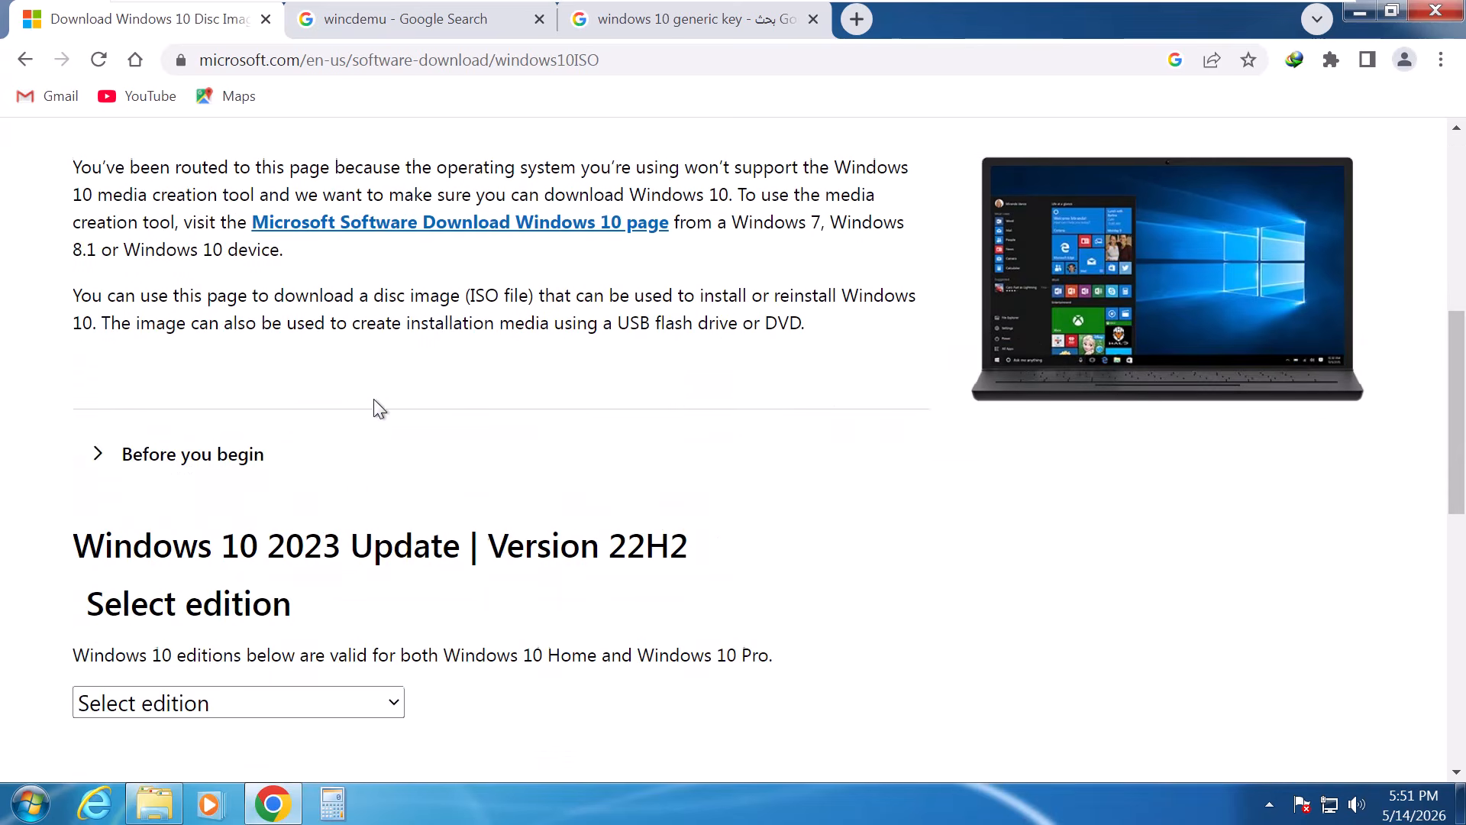
{"action": "scroll", "coordinate": [373, 398], "scroll_direction": "down", "scroll_amount": 3}
{"action": "left_click", "coordinate": [392, 475]}
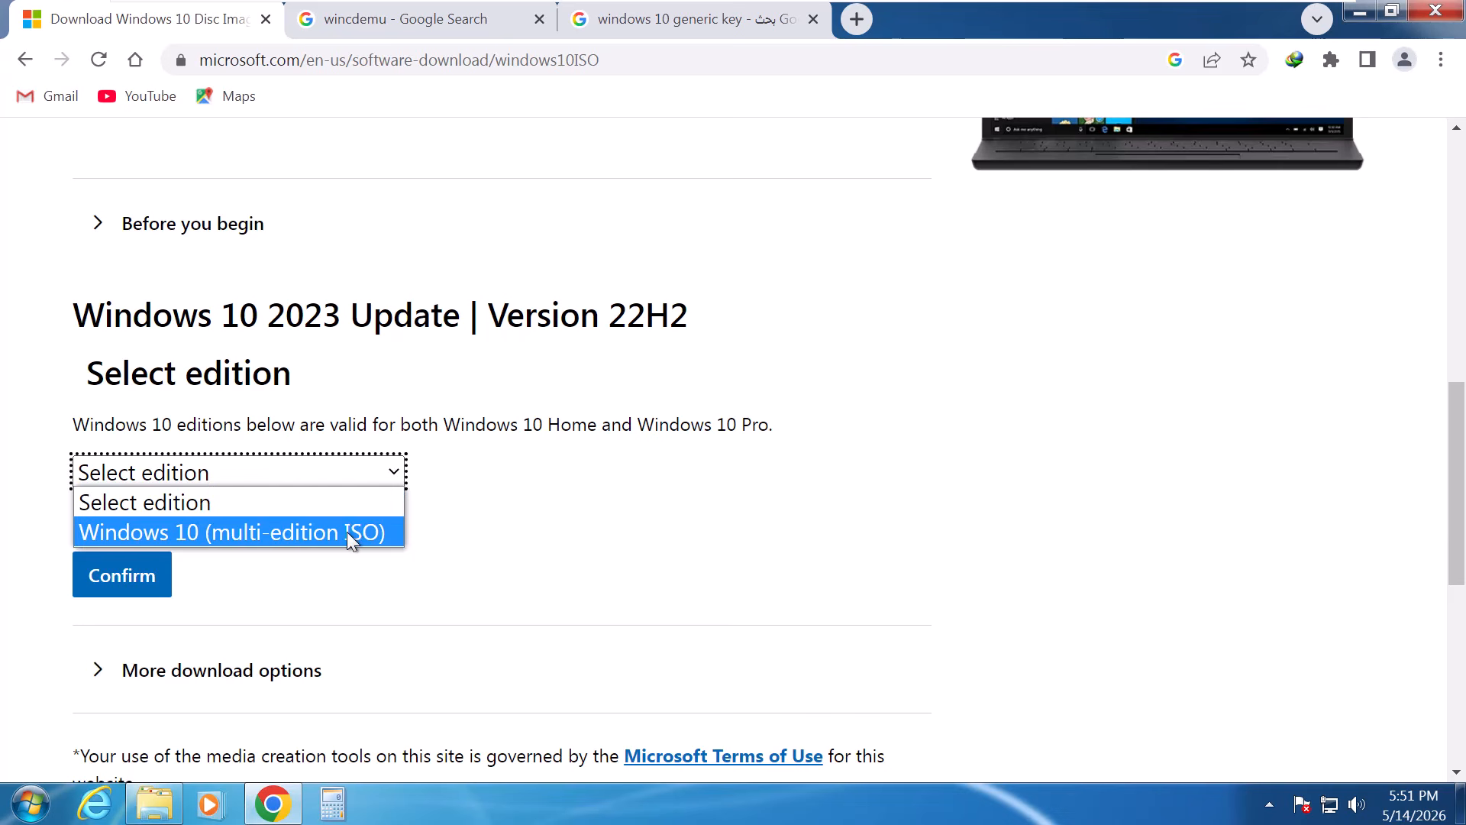
{"action": "left_click", "coordinate": [347, 532]}
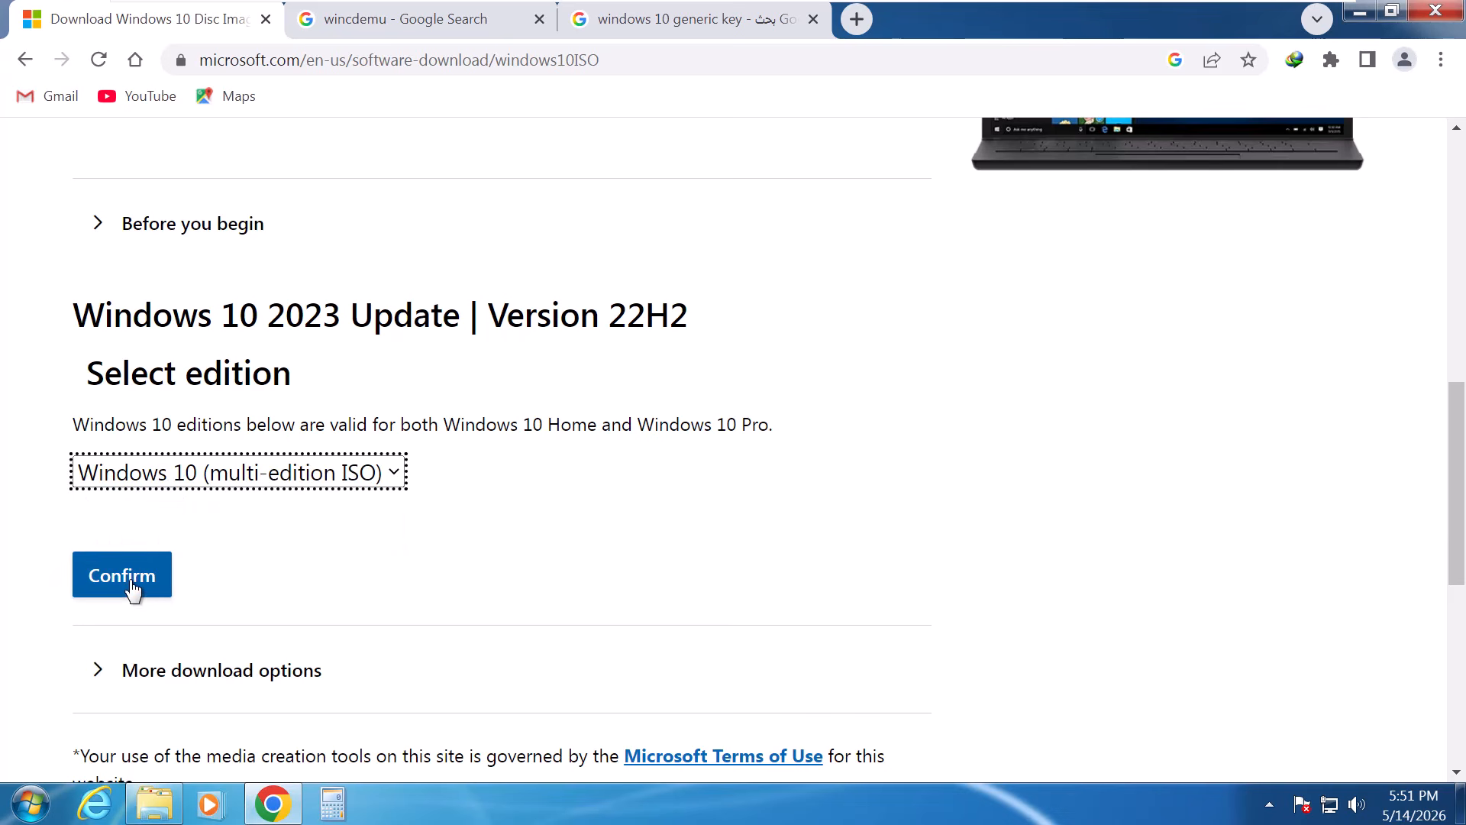
{"action": "left_click", "coordinate": [130, 582]}
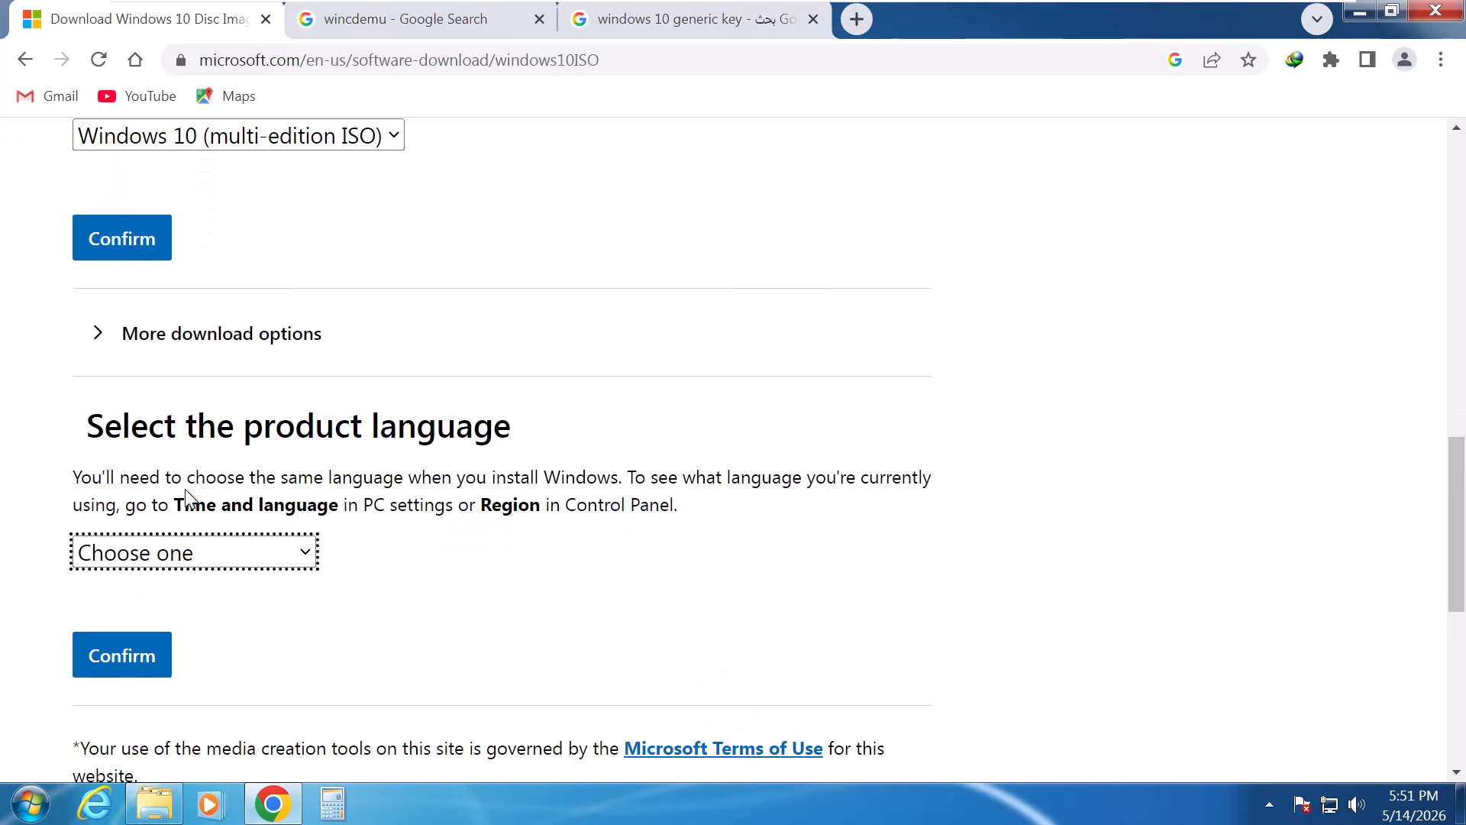
Choose English (United States) as the product language and confirm it.
{"action": "scroll", "coordinate": [185, 491], "scroll_direction": "down", "scroll_amount": 1}
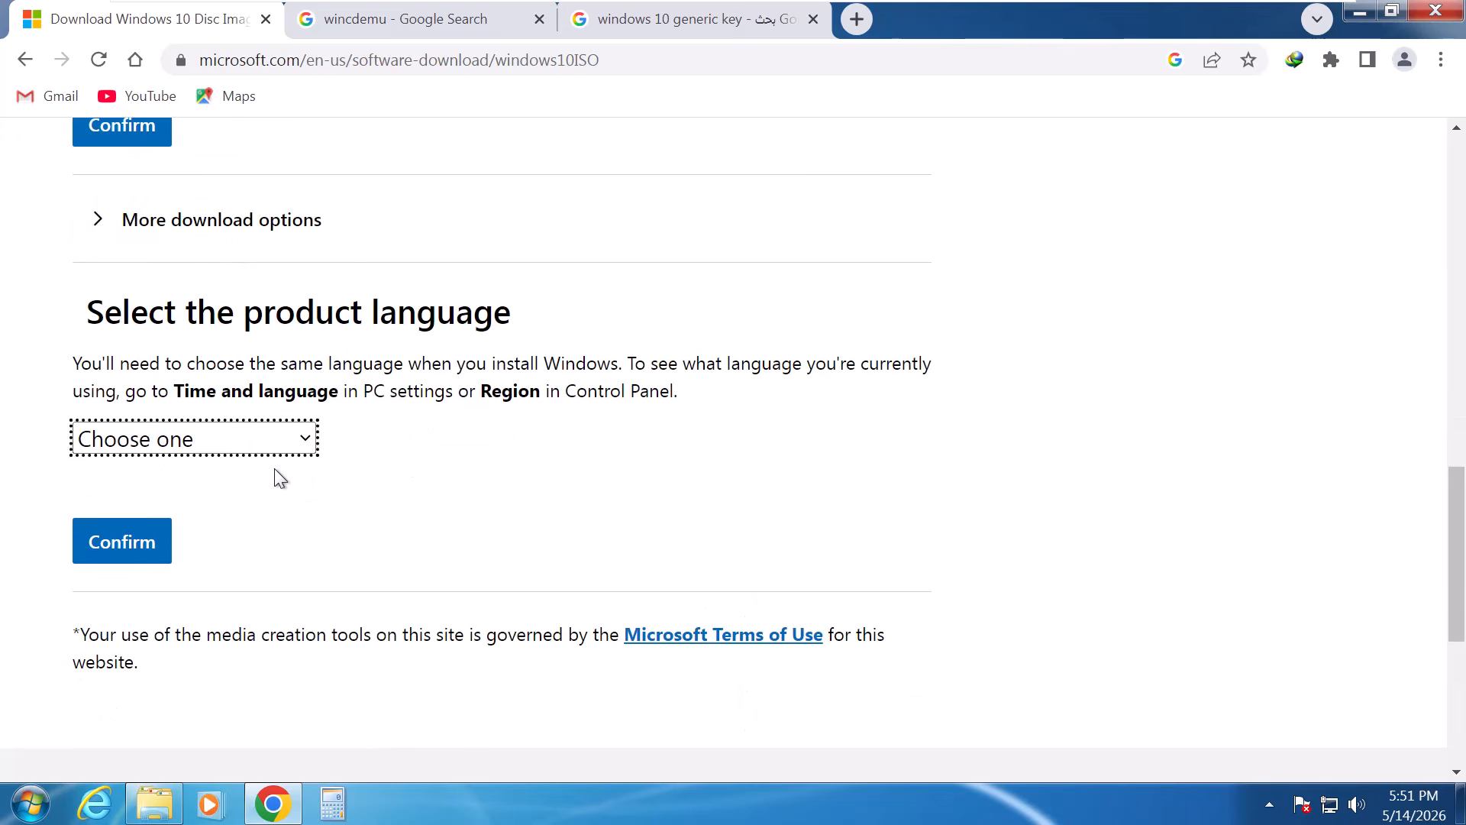
{"action": "left_click", "coordinate": [310, 449]}
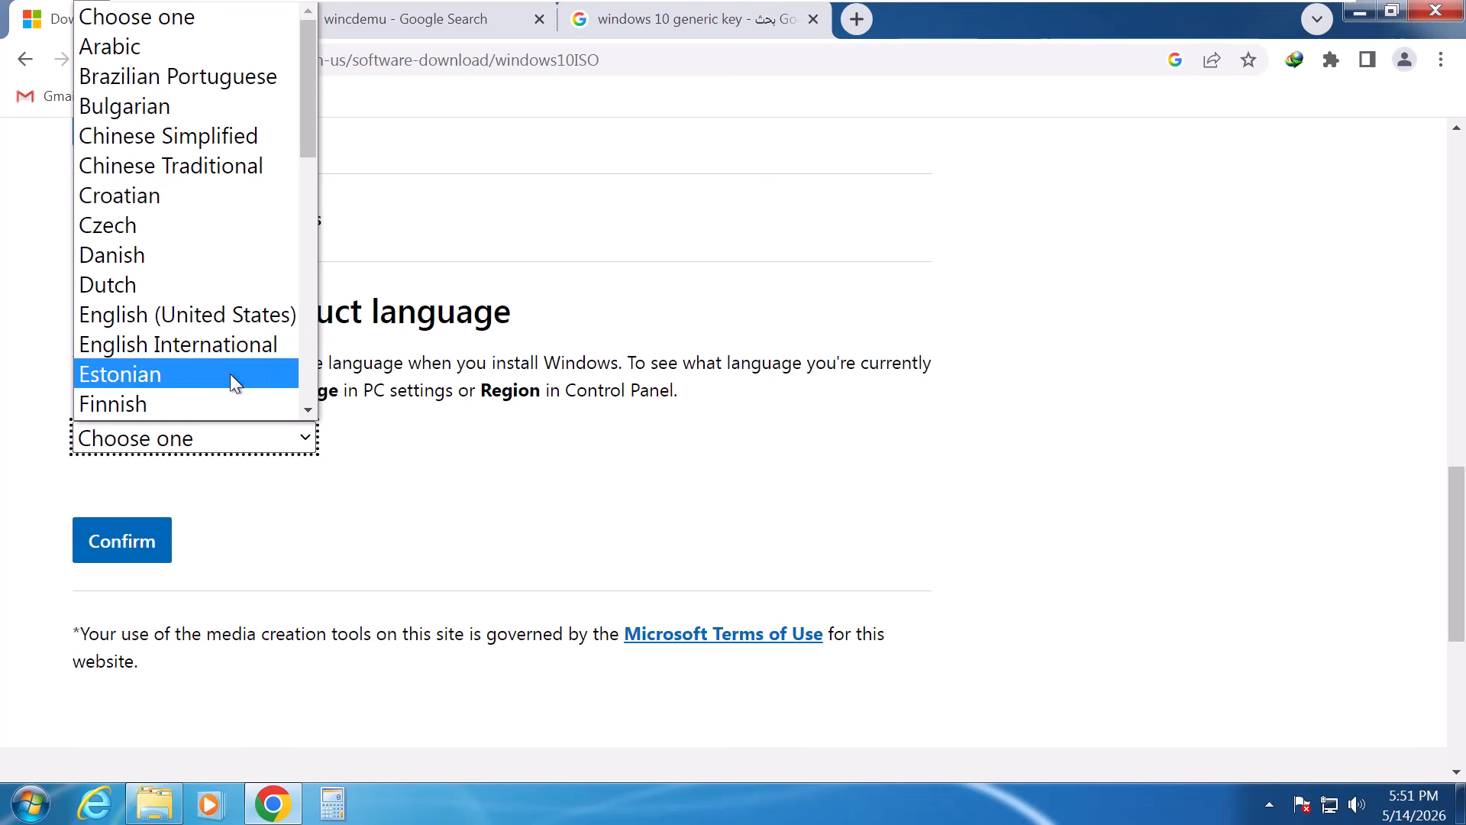
{"action": "left_click", "coordinate": [200, 325]}
{"action": "left_click", "coordinate": [136, 547]}
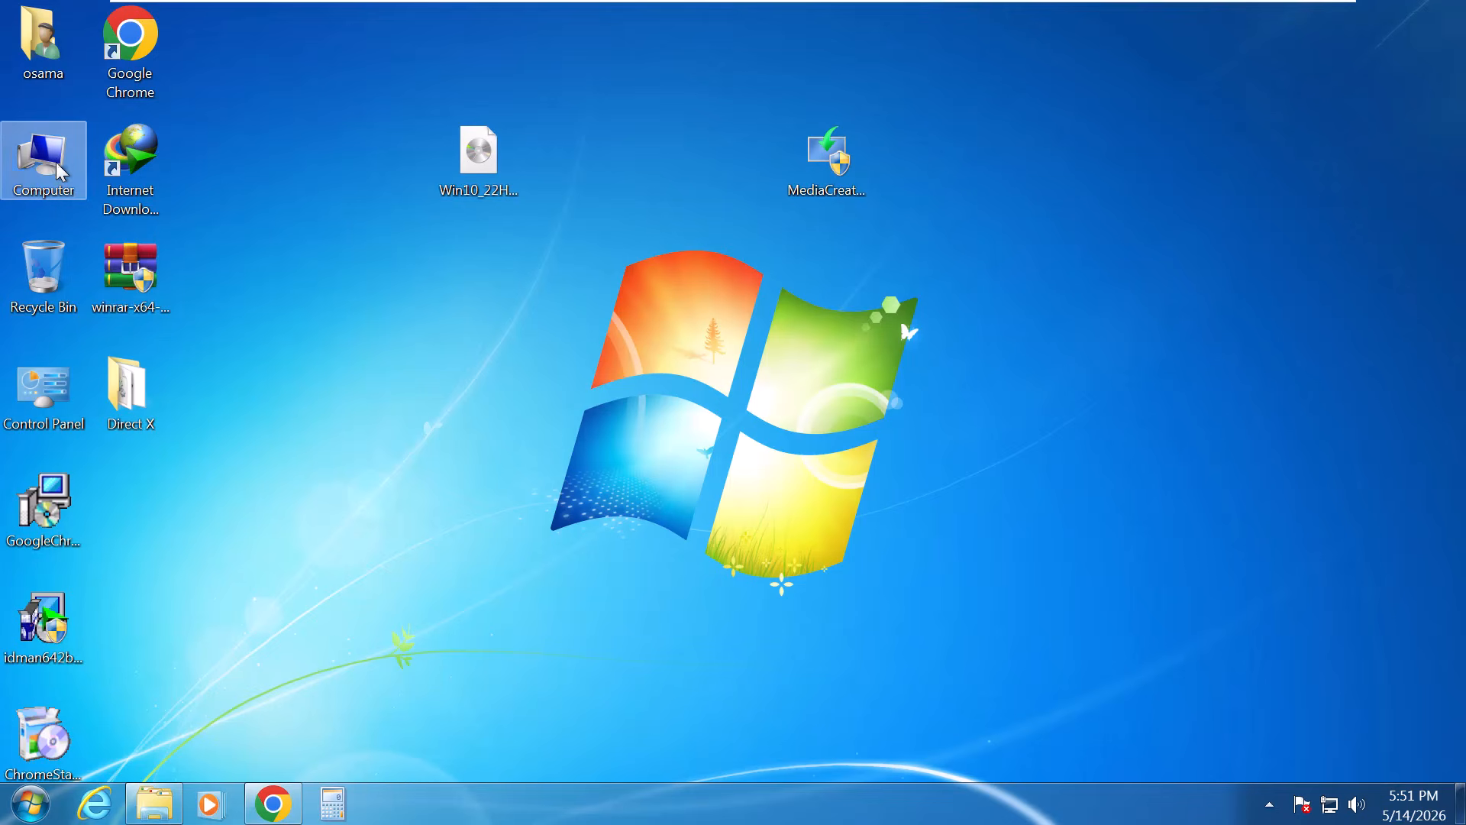
Check the computer's system properties and view the file info of the second 64-bit Windows 10 English download.
{"action": "right_click", "coordinate": [58, 160]}
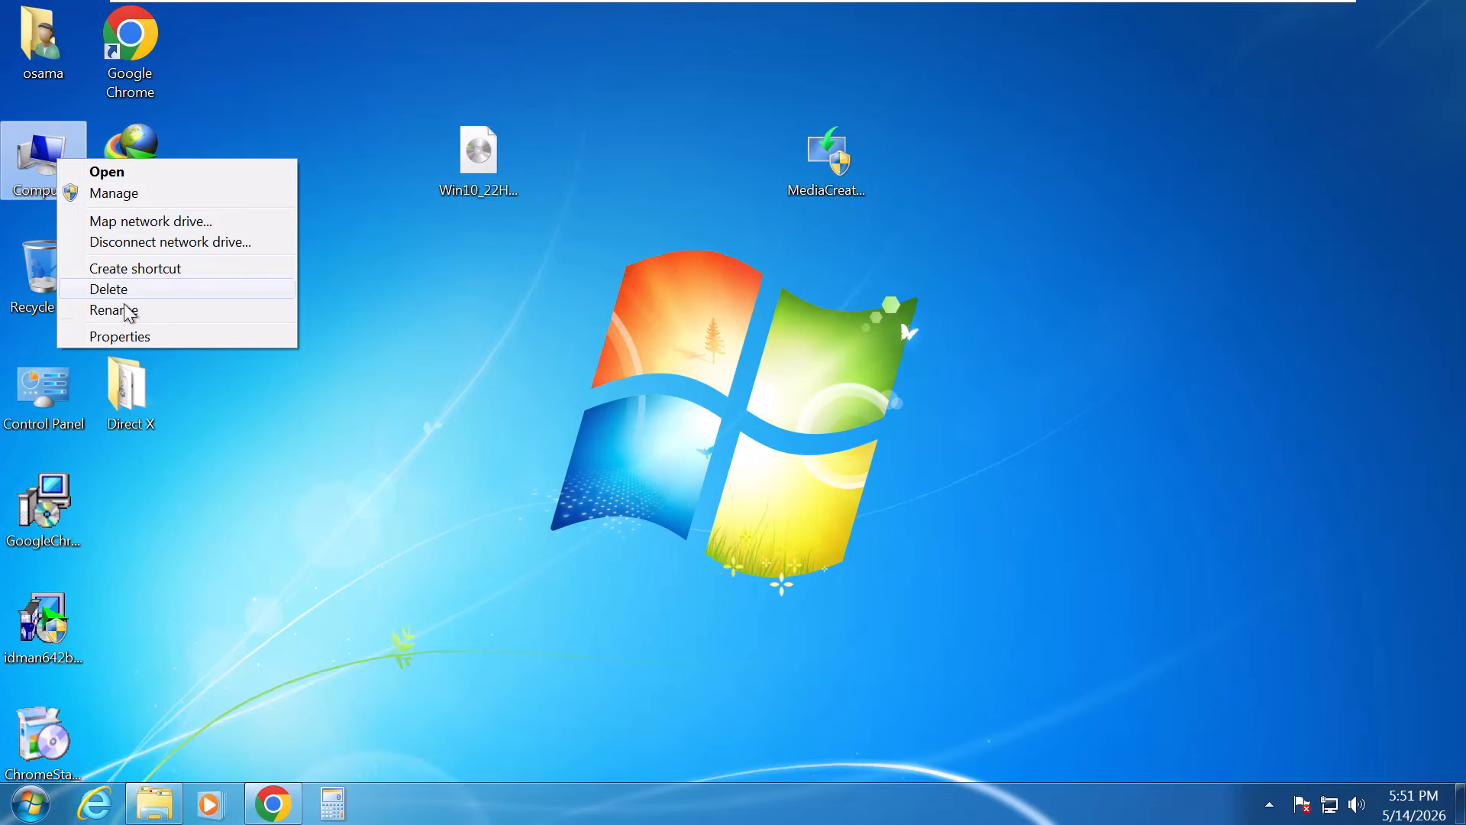
{"action": "left_click", "coordinate": [203, 339]}
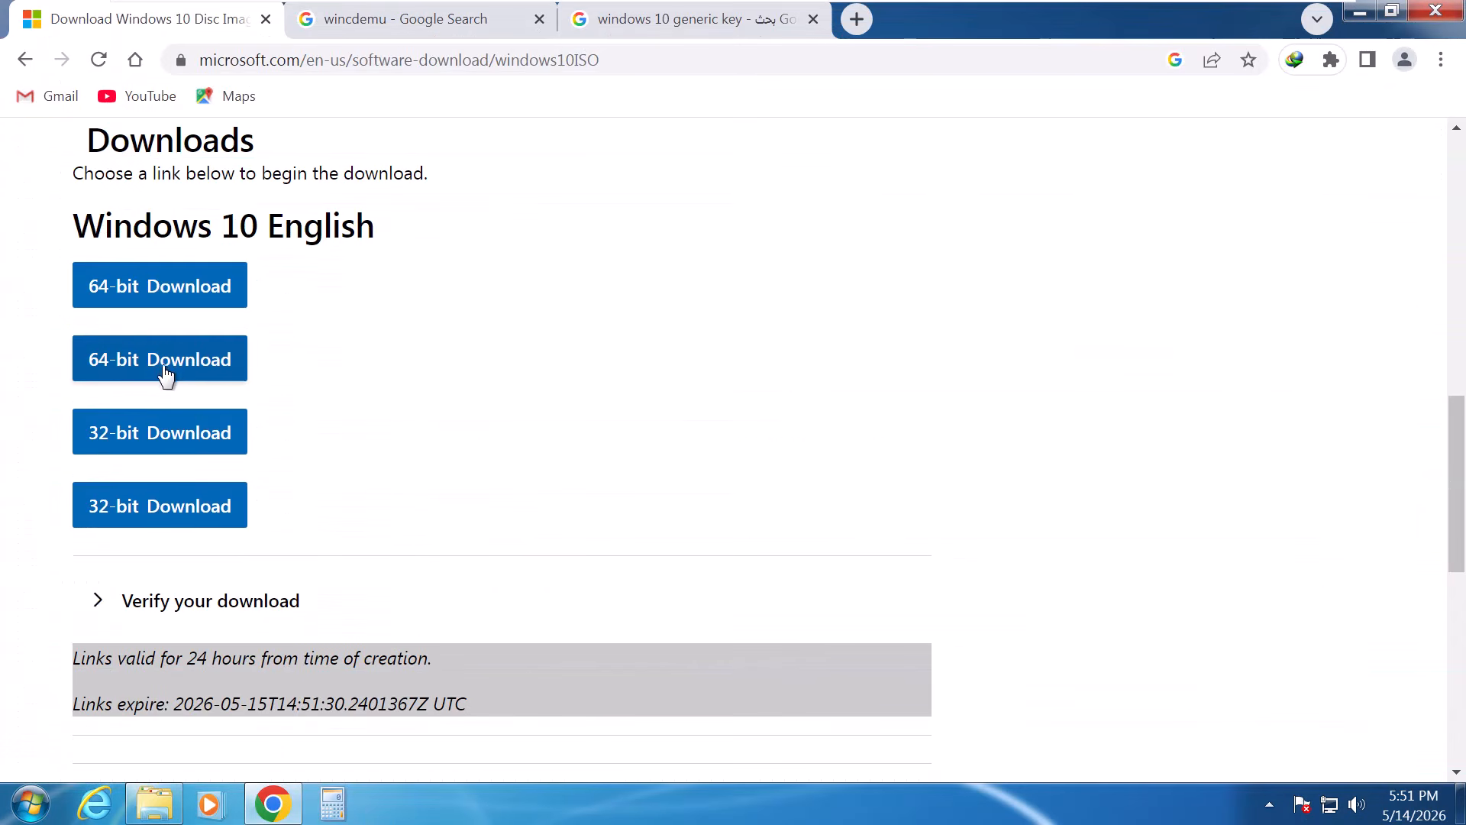
{"action": "left_click", "coordinate": [165, 361]}
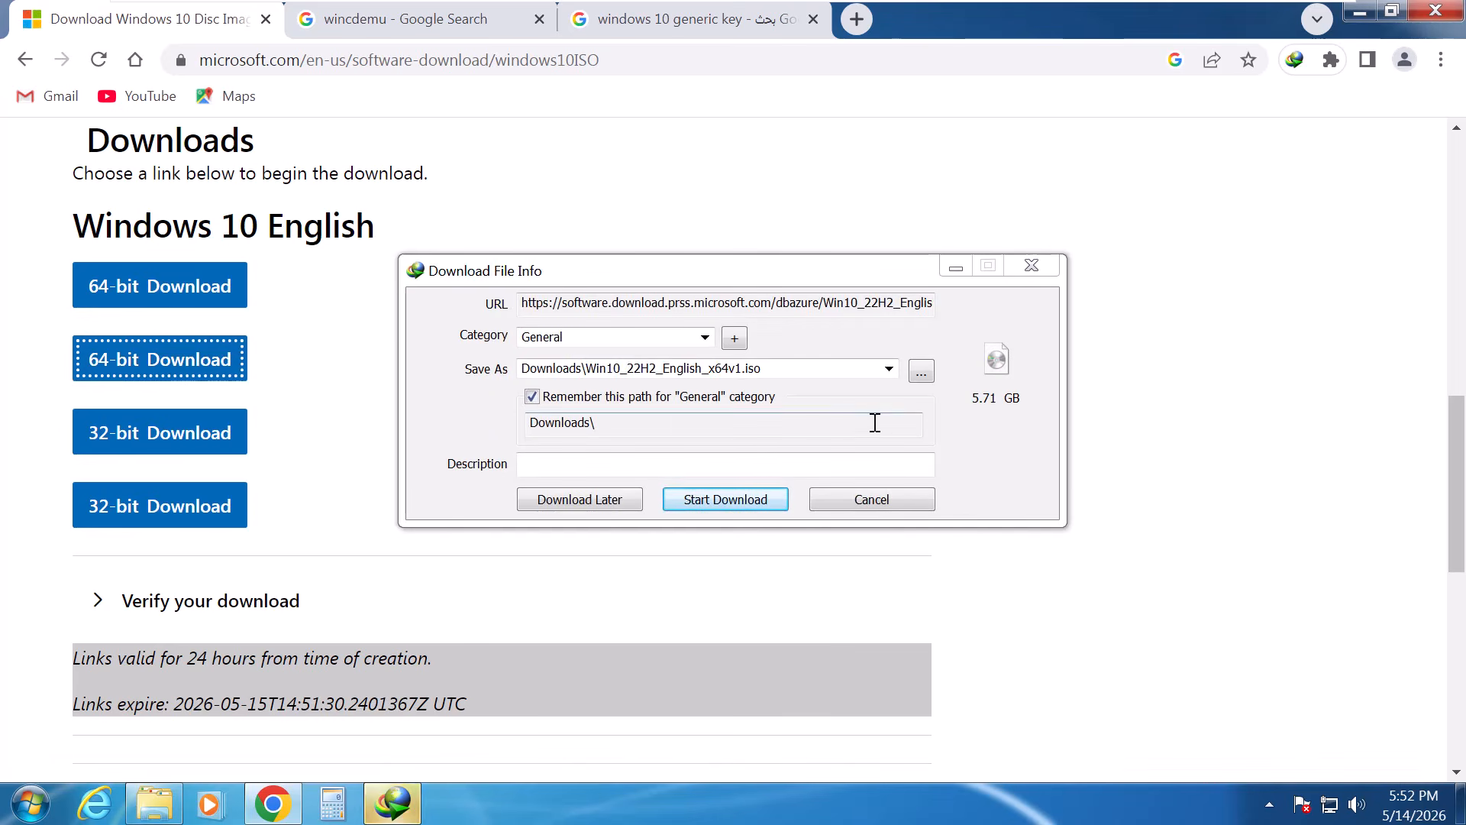
{"action": "key", "text": "Escape"}
Open the WinCDEmu website from the search results and go to its download page, dismissing the advertisement.
{"action": "left_click", "coordinate": [450, 21]}
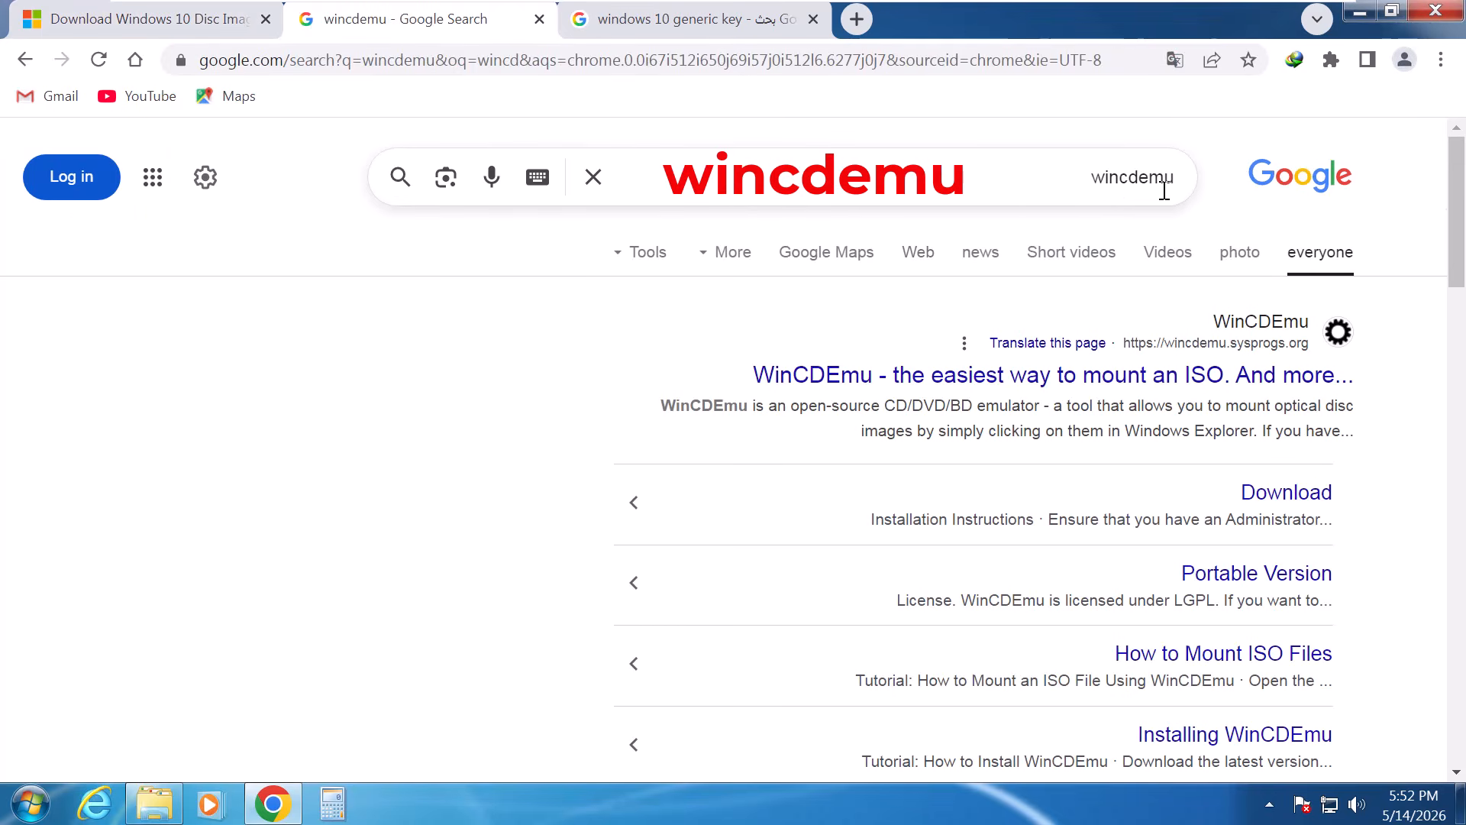
{"action": "left_click", "coordinate": [904, 386]}
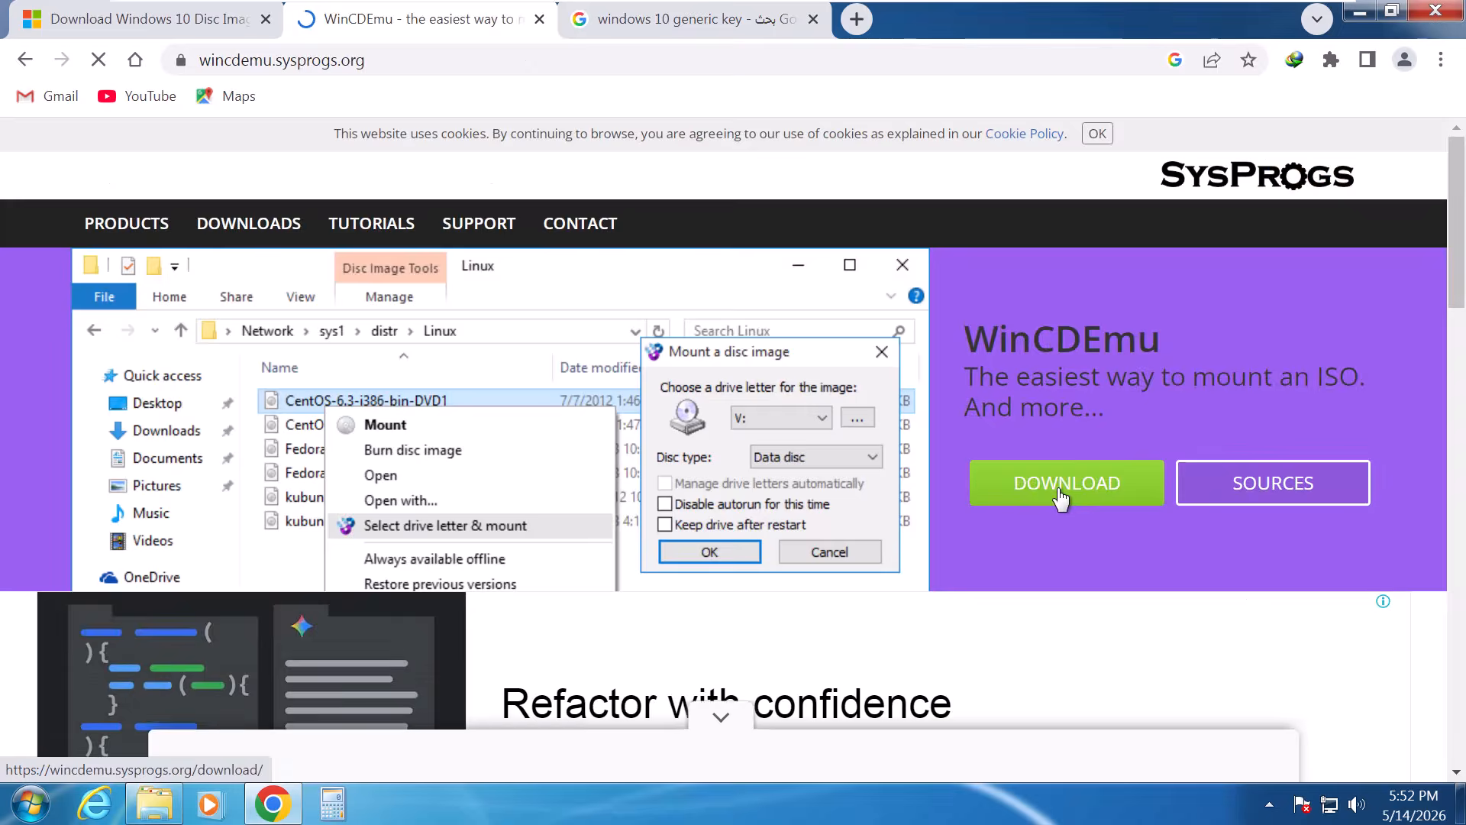
{"action": "left_click", "coordinate": [1062, 498]}
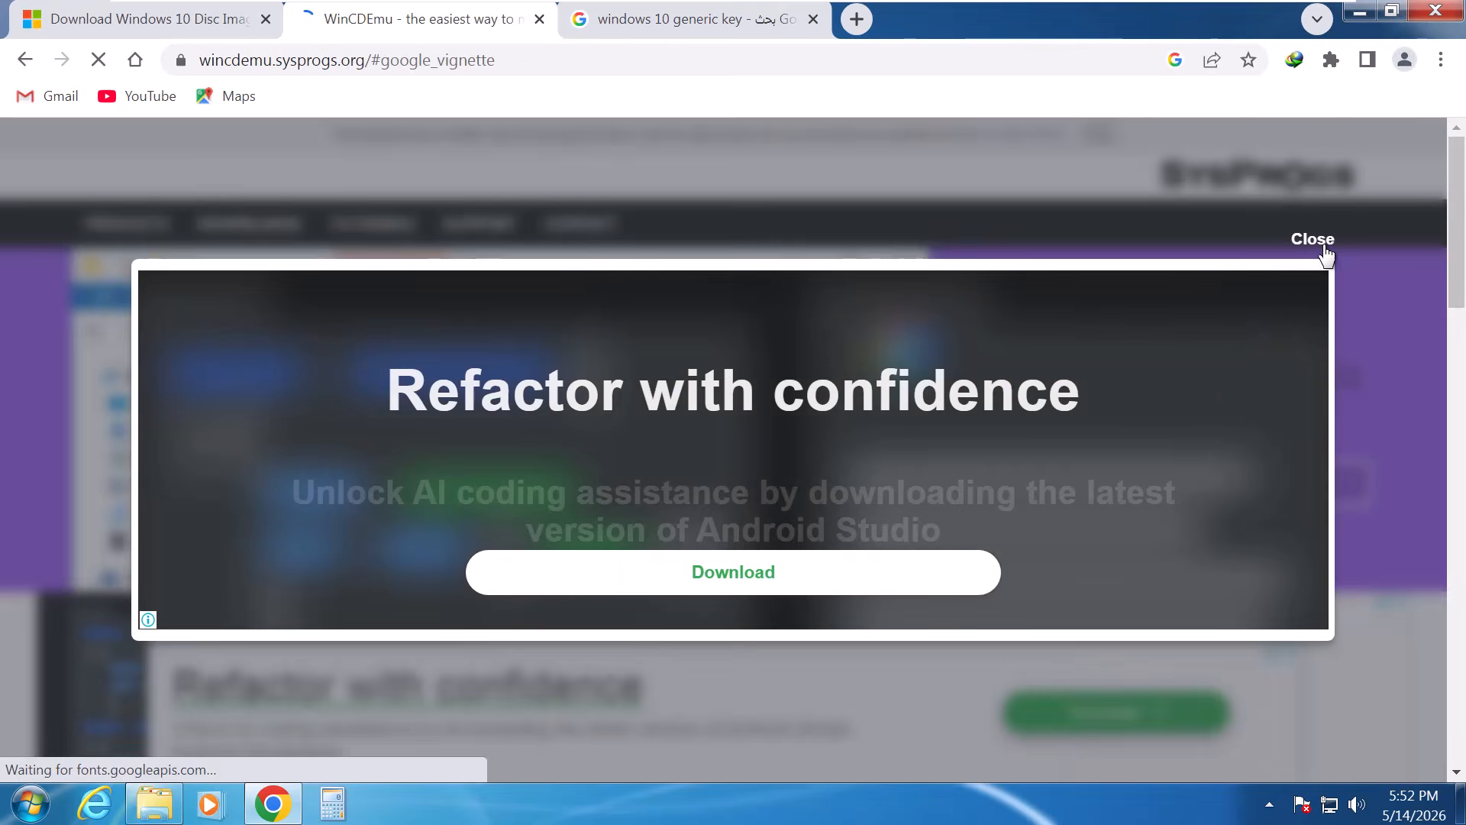
{"action": "left_click", "coordinate": [1313, 239]}
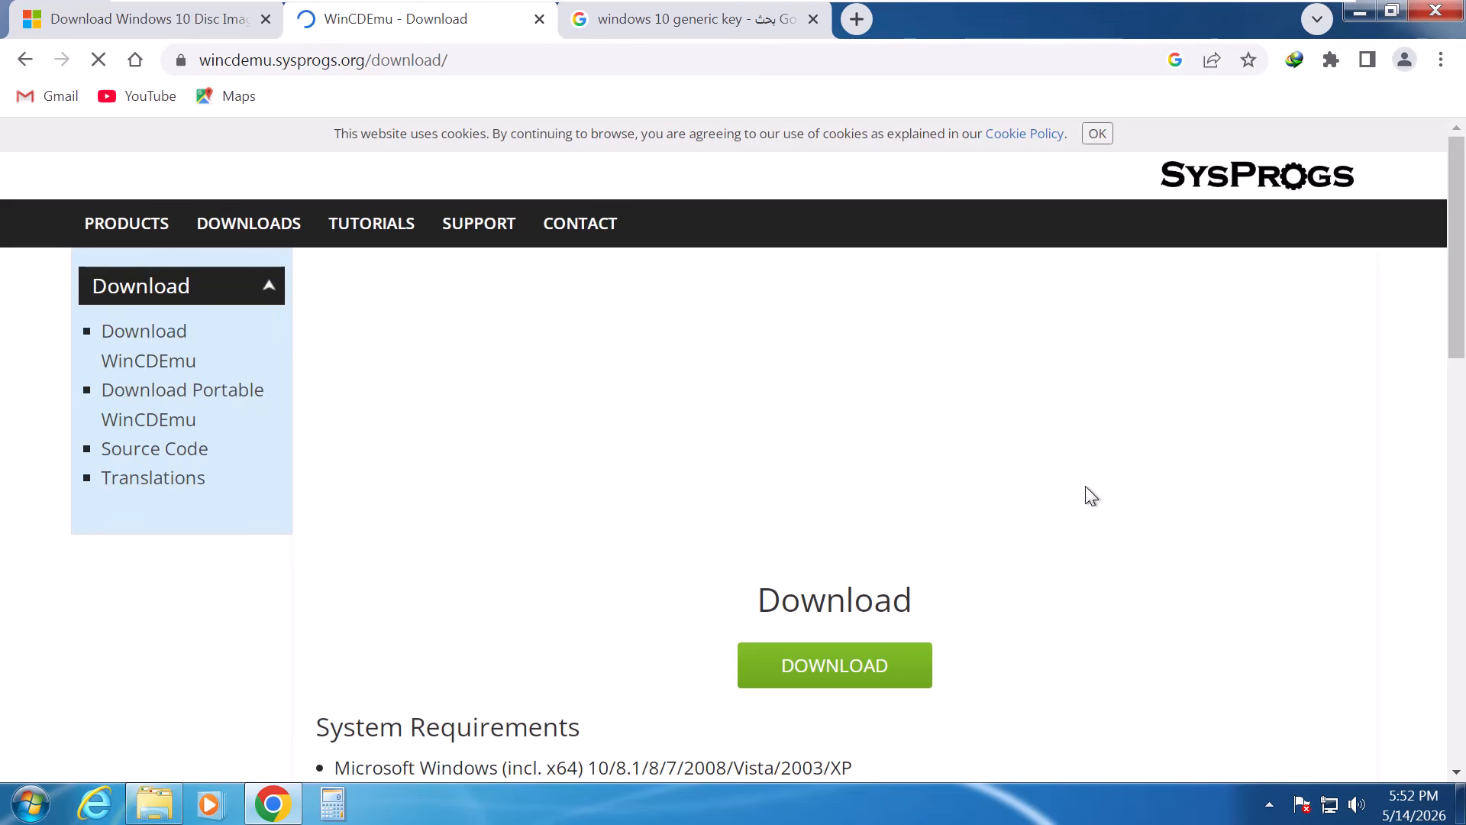
Download the WinCDEmu-4.1.exe installer and place it on the desktop between the Windows 10 ISO and the media creation tool.
{"action": "scroll", "coordinate": [1085, 487], "scroll_direction": "down", "scroll_amount": 1}
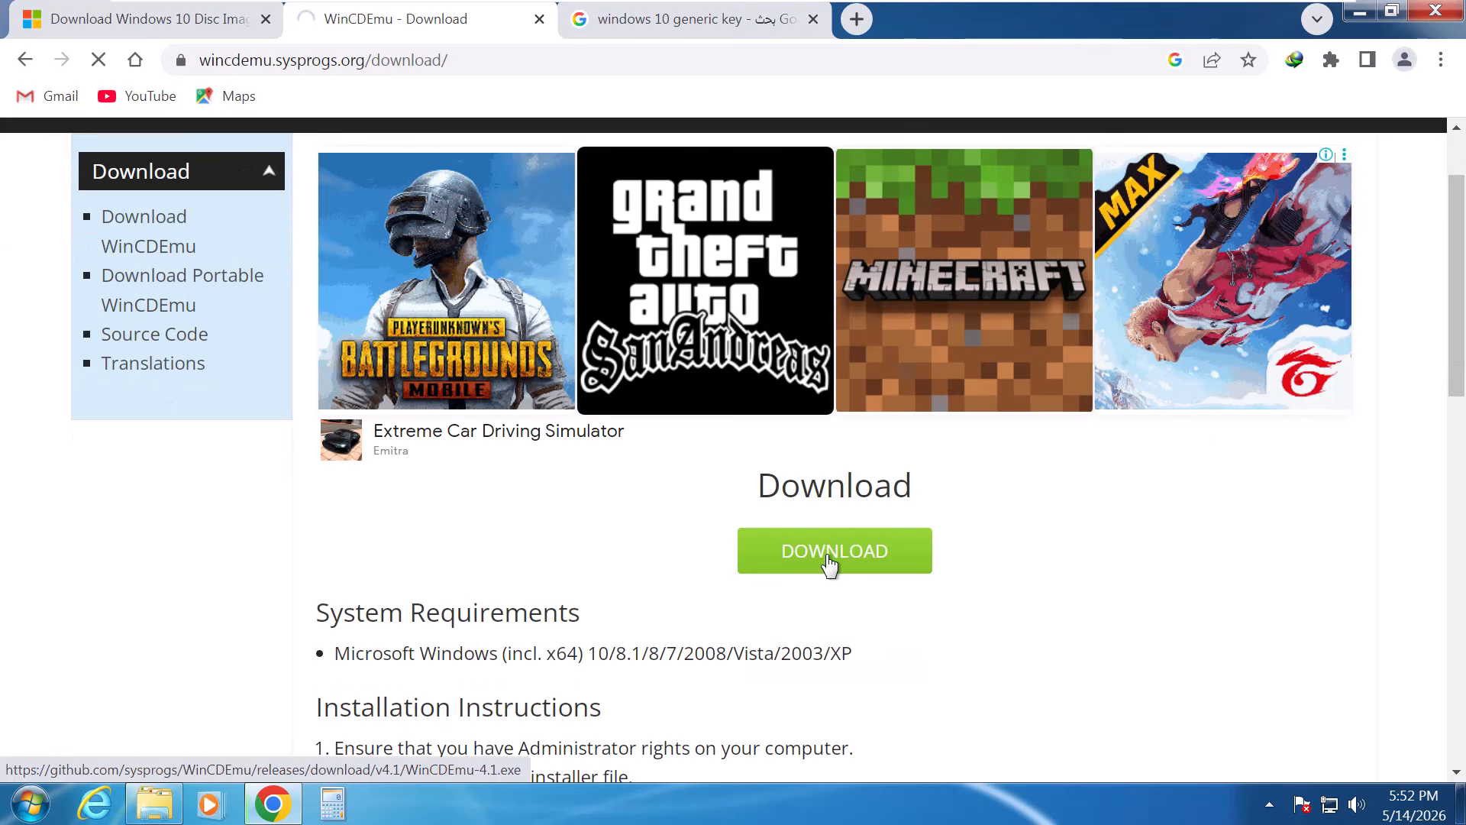
{"action": "left_click", "coordinate": [829, 561]}
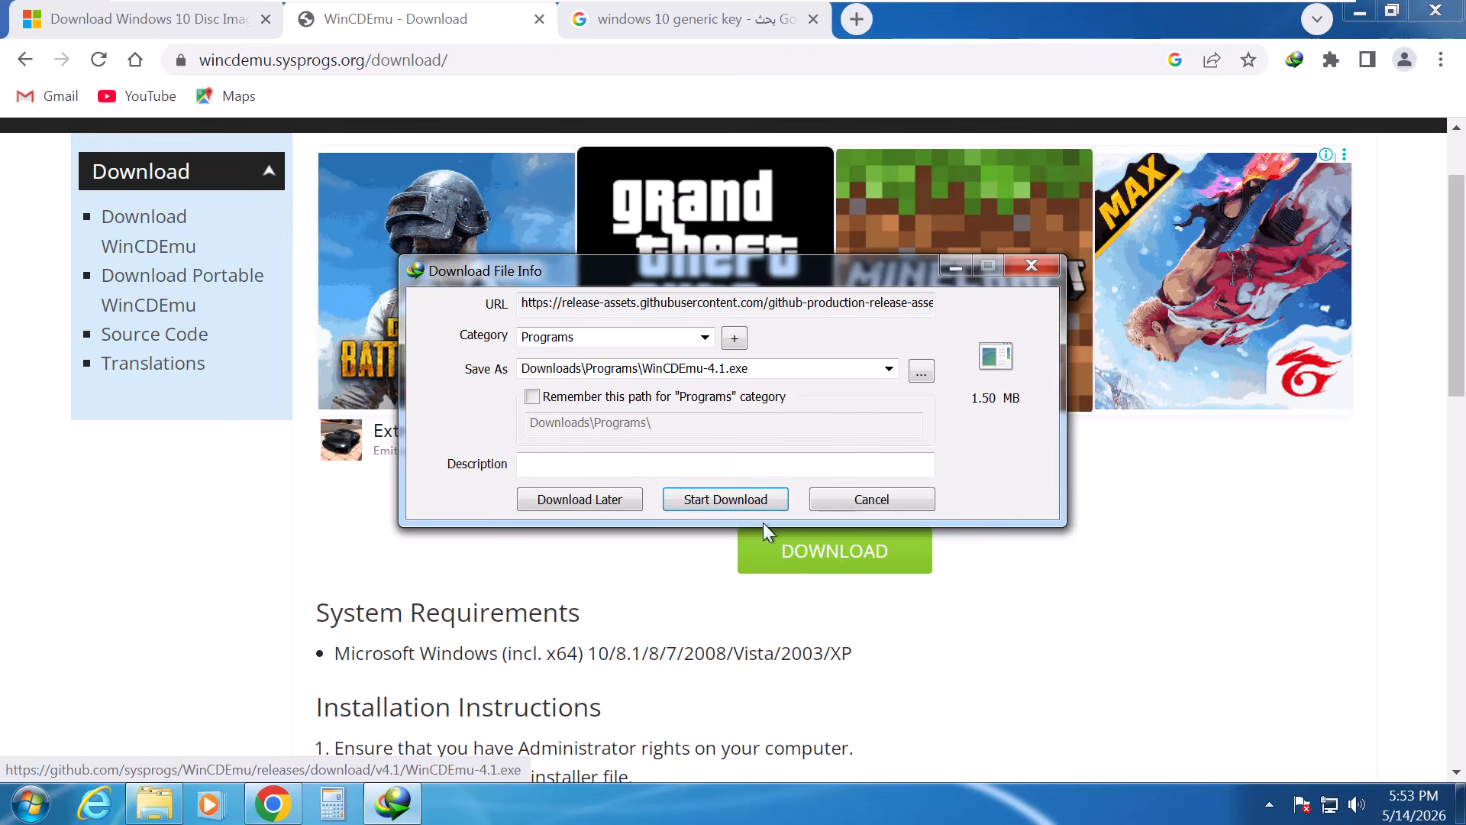
{"action": "left_click", "coordinate": [722, 500]}
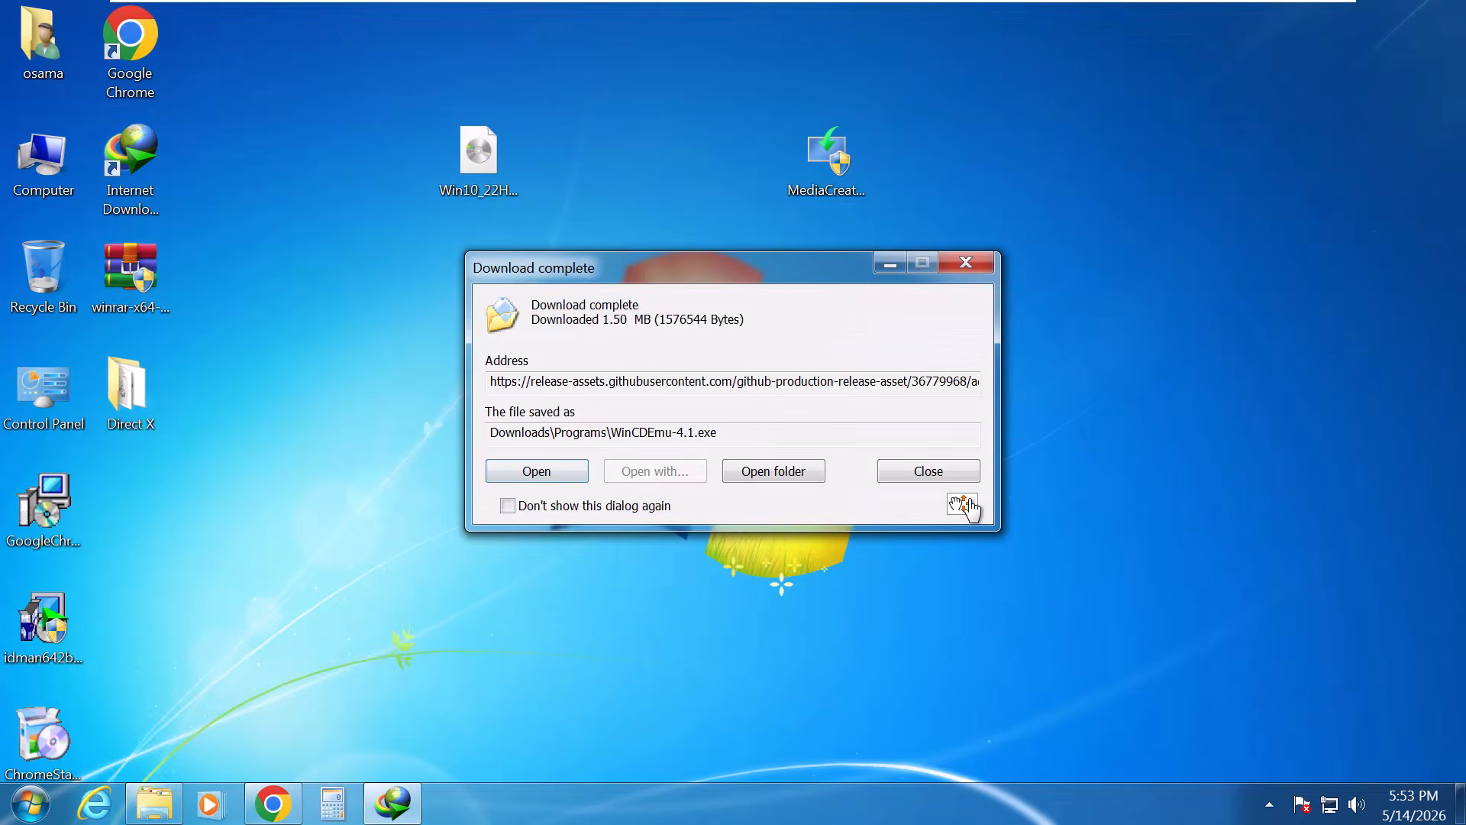
{"action": "left_click", "coordinate": [928, 468]}
{"action": "left_click_drag", "start_coordinate": [1086, 269], "coordinate": [653, 164]}
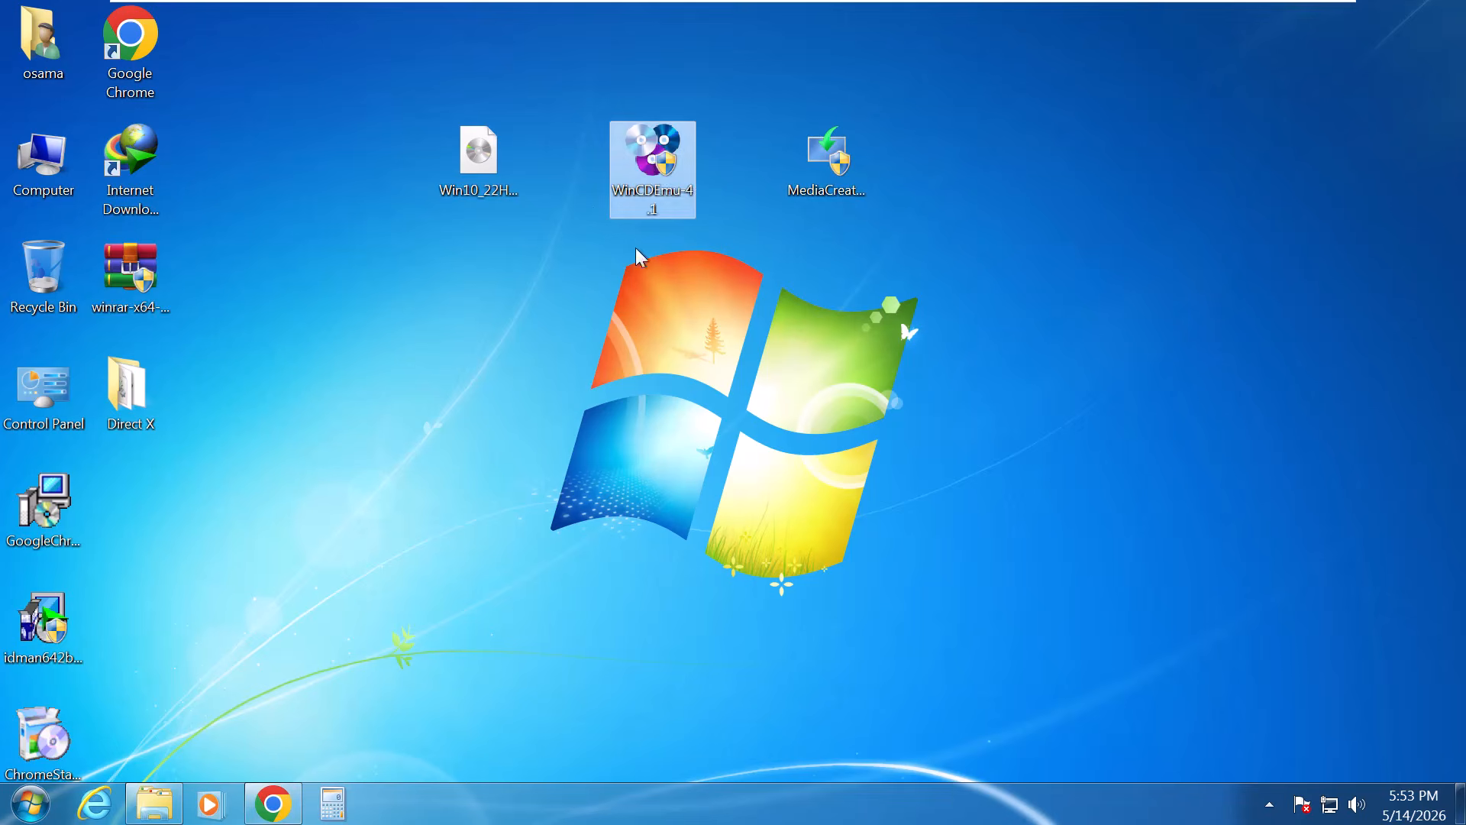
Run the WinCDEmu 4.1 installer as administrator and allow it to make changes.
{"action": "right_click", "coordinate": [653, 162]}
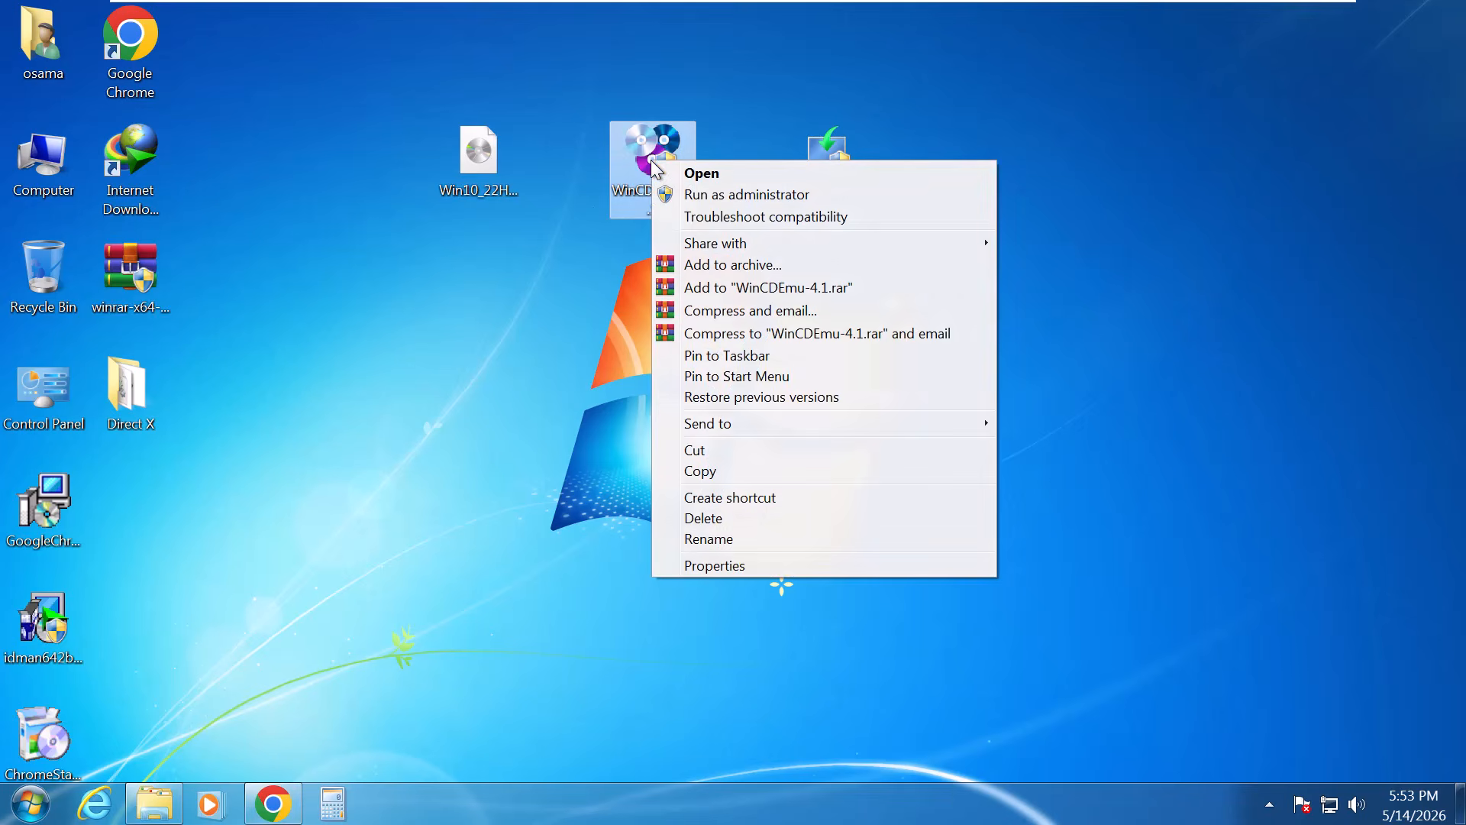
{"action": "left_click", "coordinate": [708, 196]}
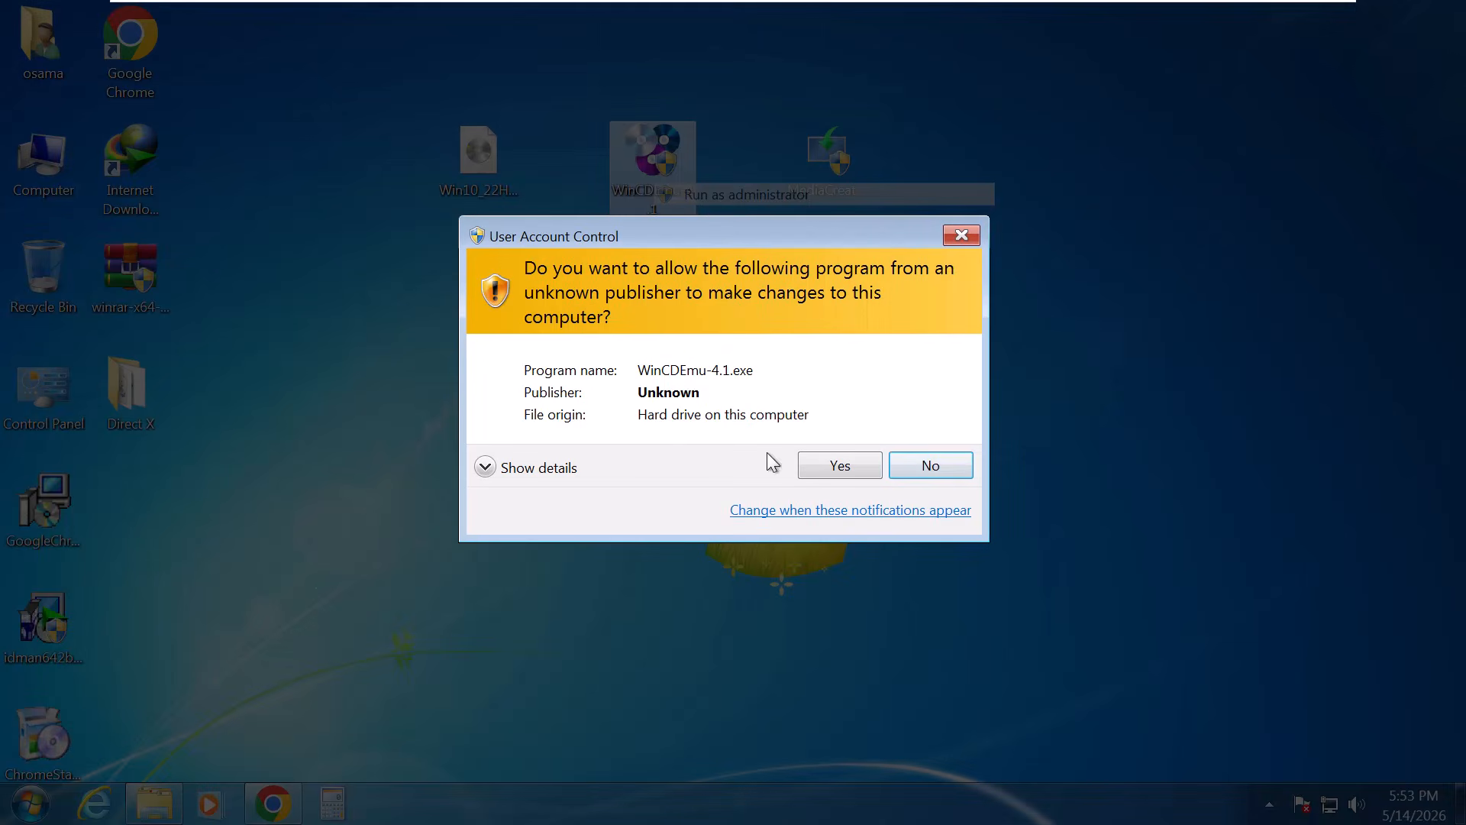
{"action": "left_click", "coordinate": [843, 465]}
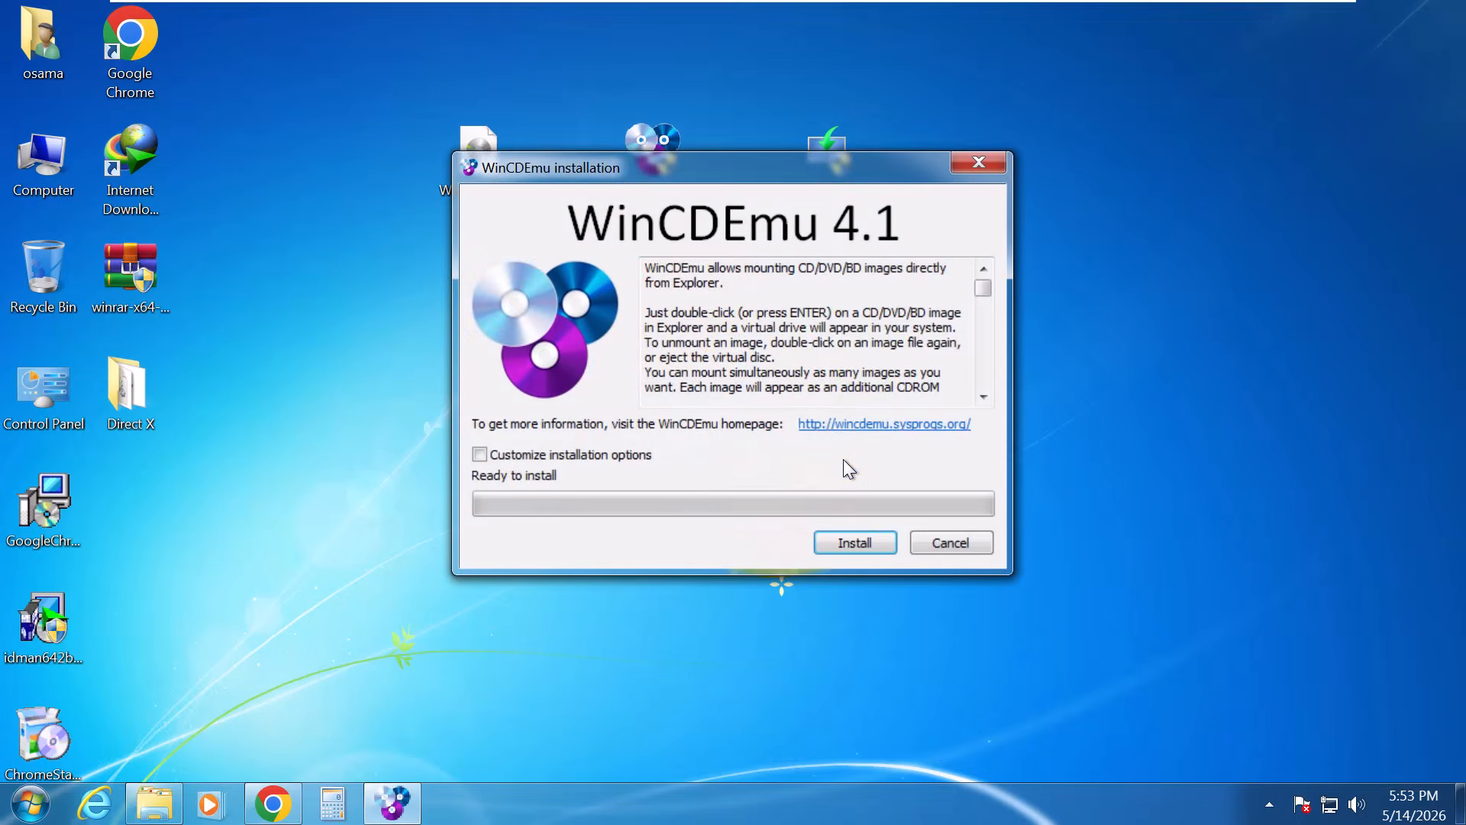
Install WinCDEmu with customized options that require administrator rights to mount images, accepting the Sysprogs device software.
{"action": "left_click", "coordinate": [481, 455]}
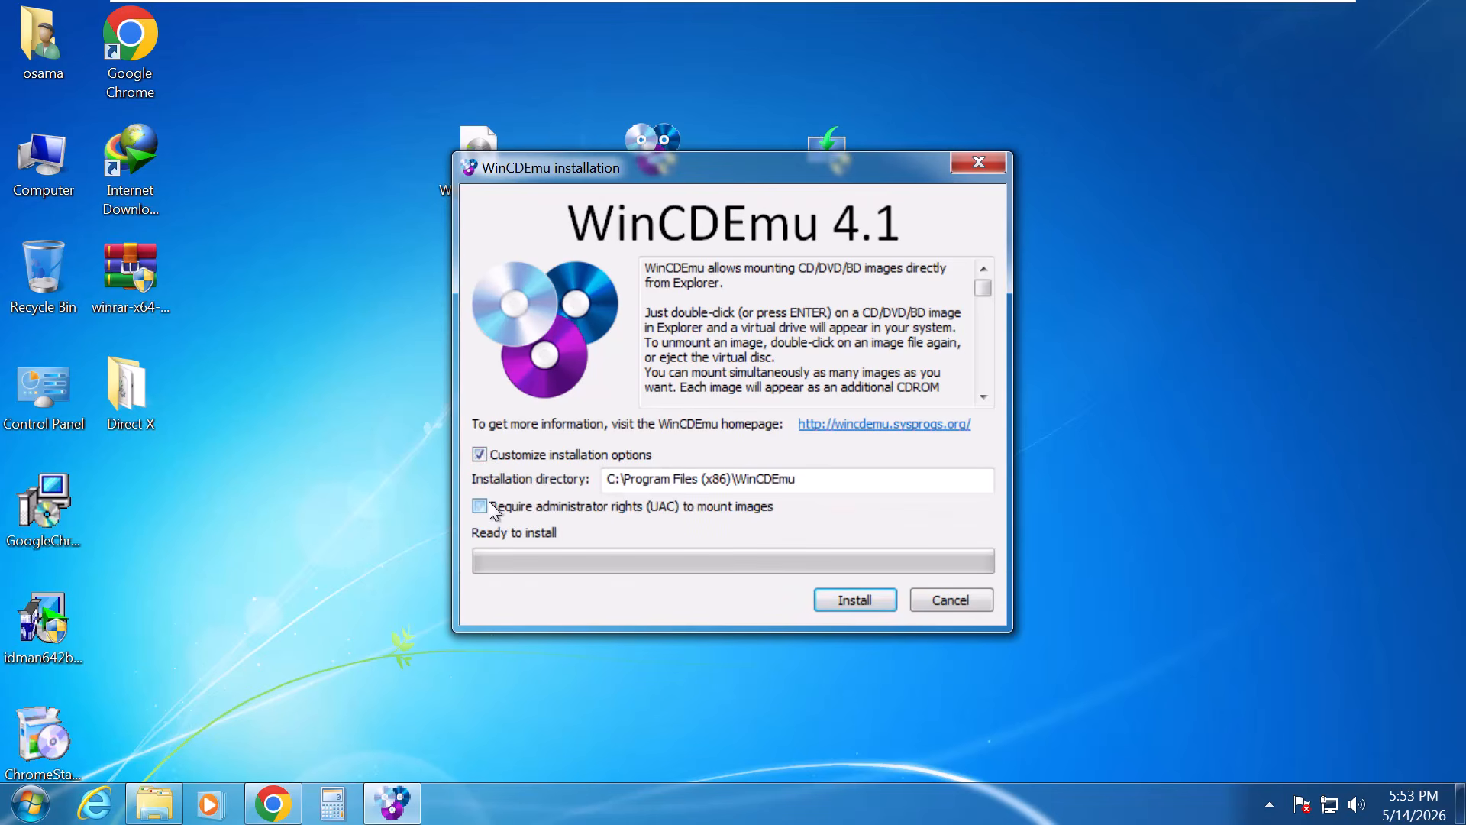
{"action": "left_click", "coordinate": [850, 602]}
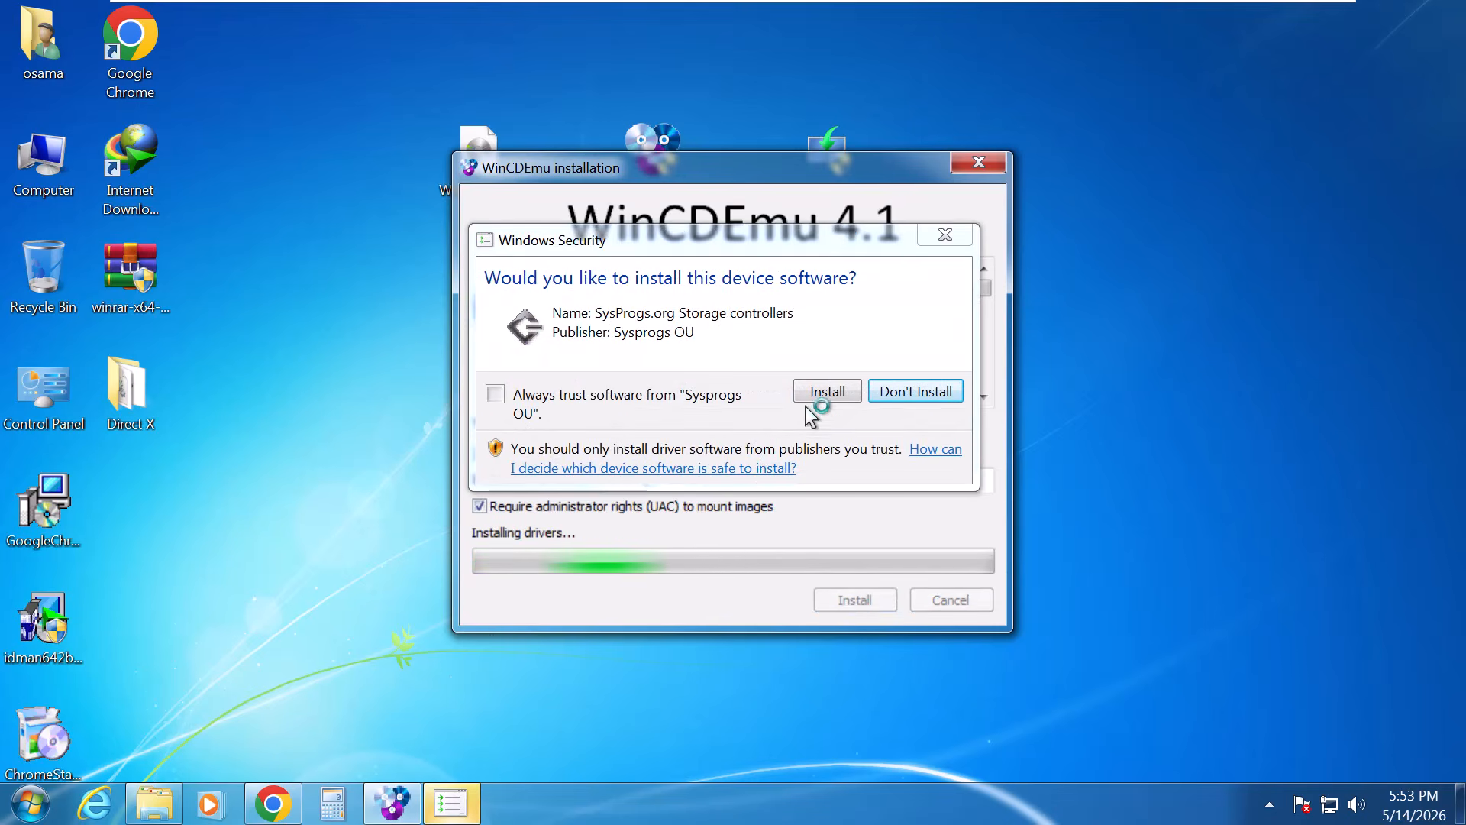
{"action": "left_click", "coordinate": [831, 391]}
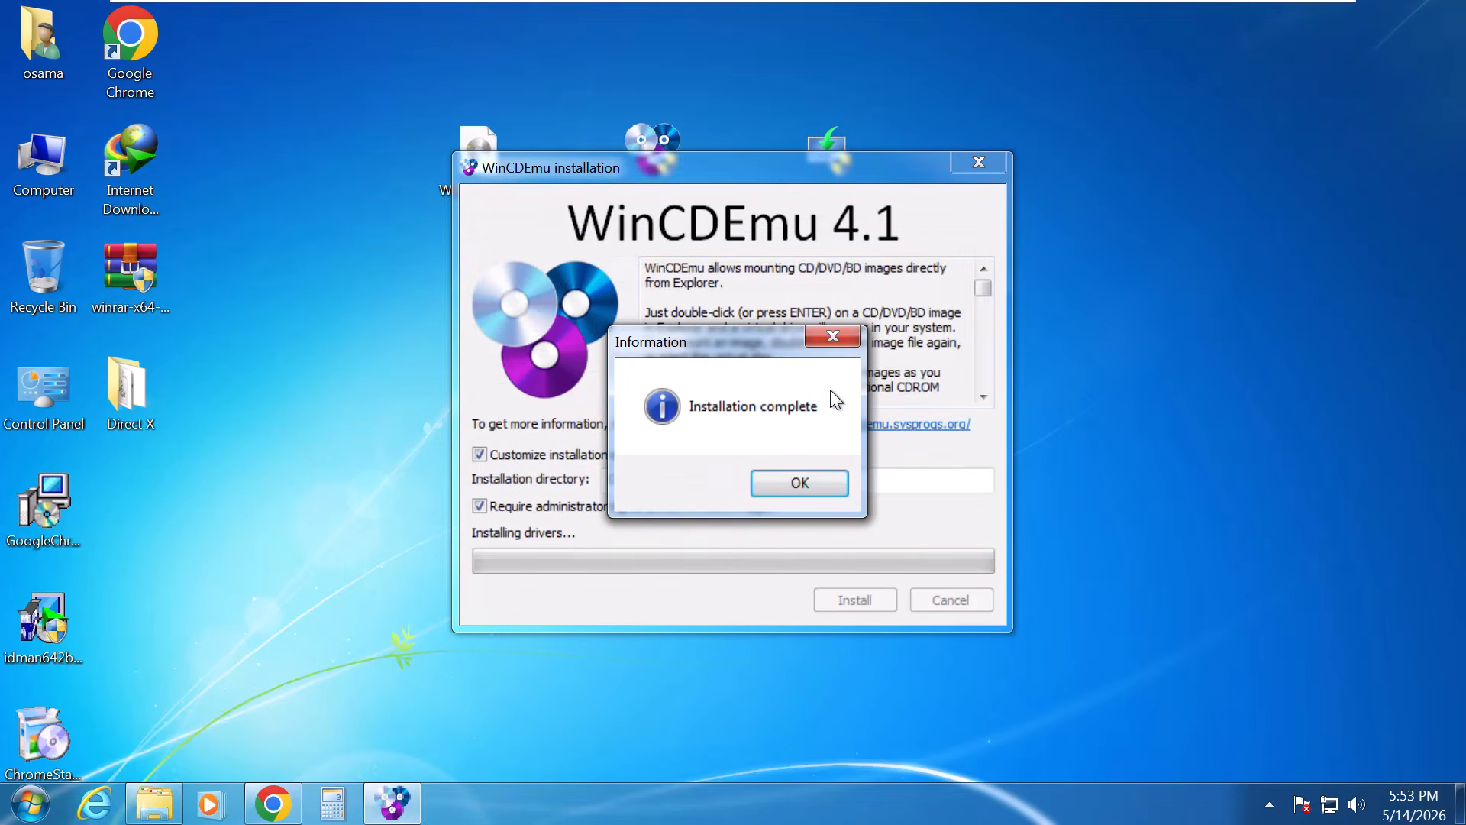
{"action": "left_click", "coordinate": [777, 484]}
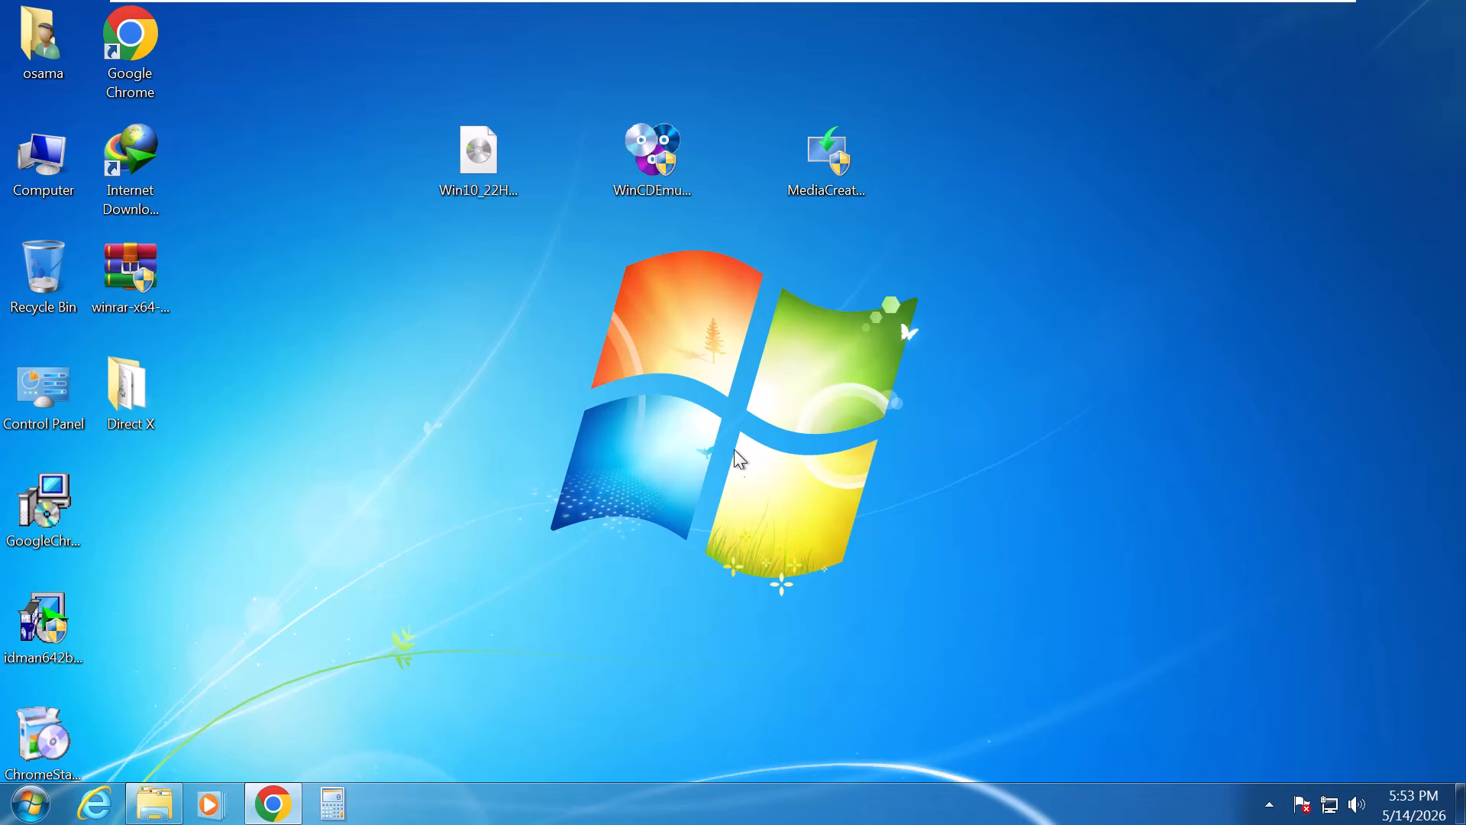
Mount the Win10_22H2_English_x64v1 image with WinCDEmu as a data disc on drive V:.
{"action": "right_click", "coordinate": [472, 153]}
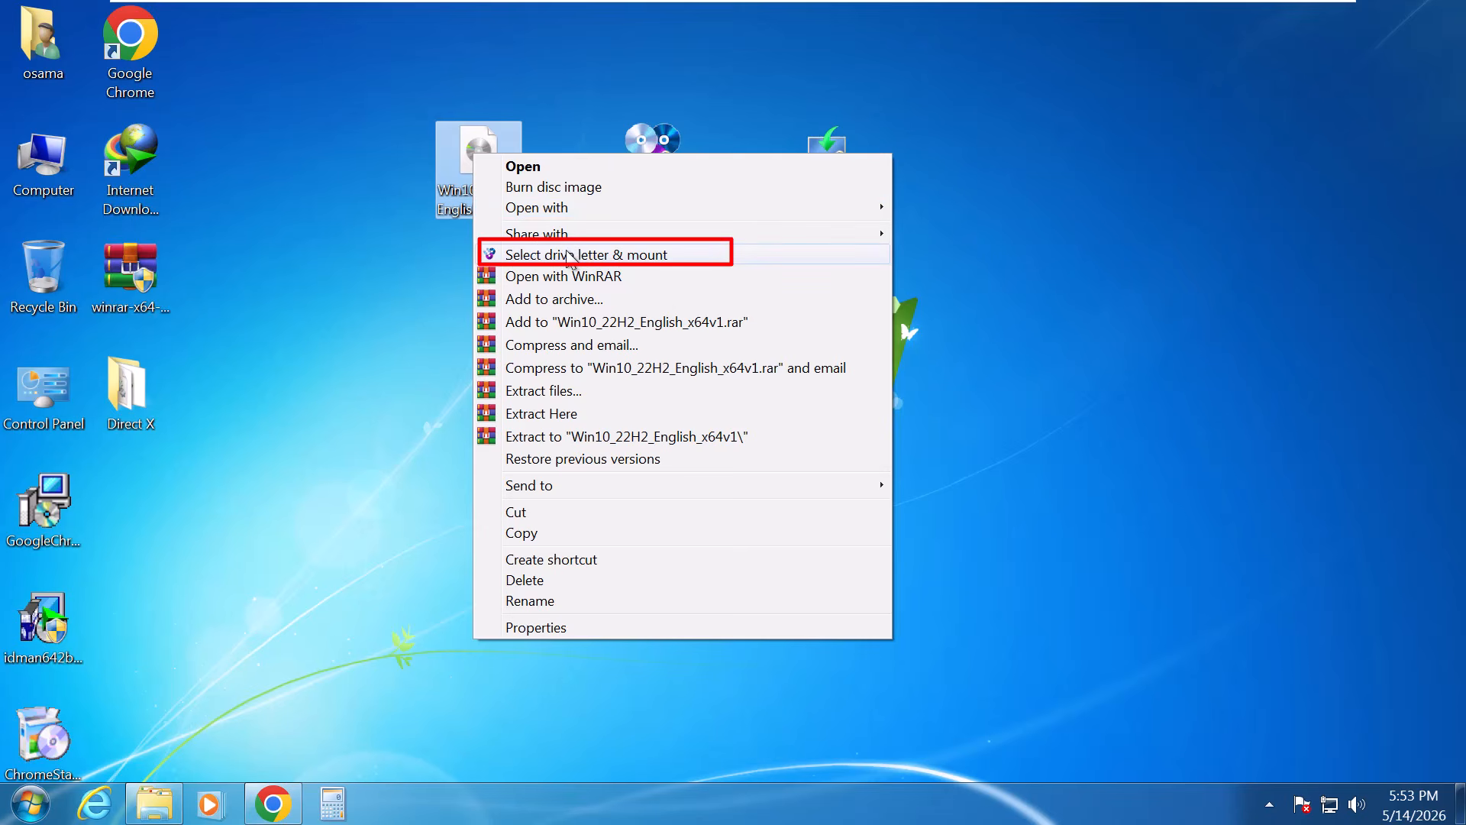
{"action": "left_click", "coordinate": [593, 256]}
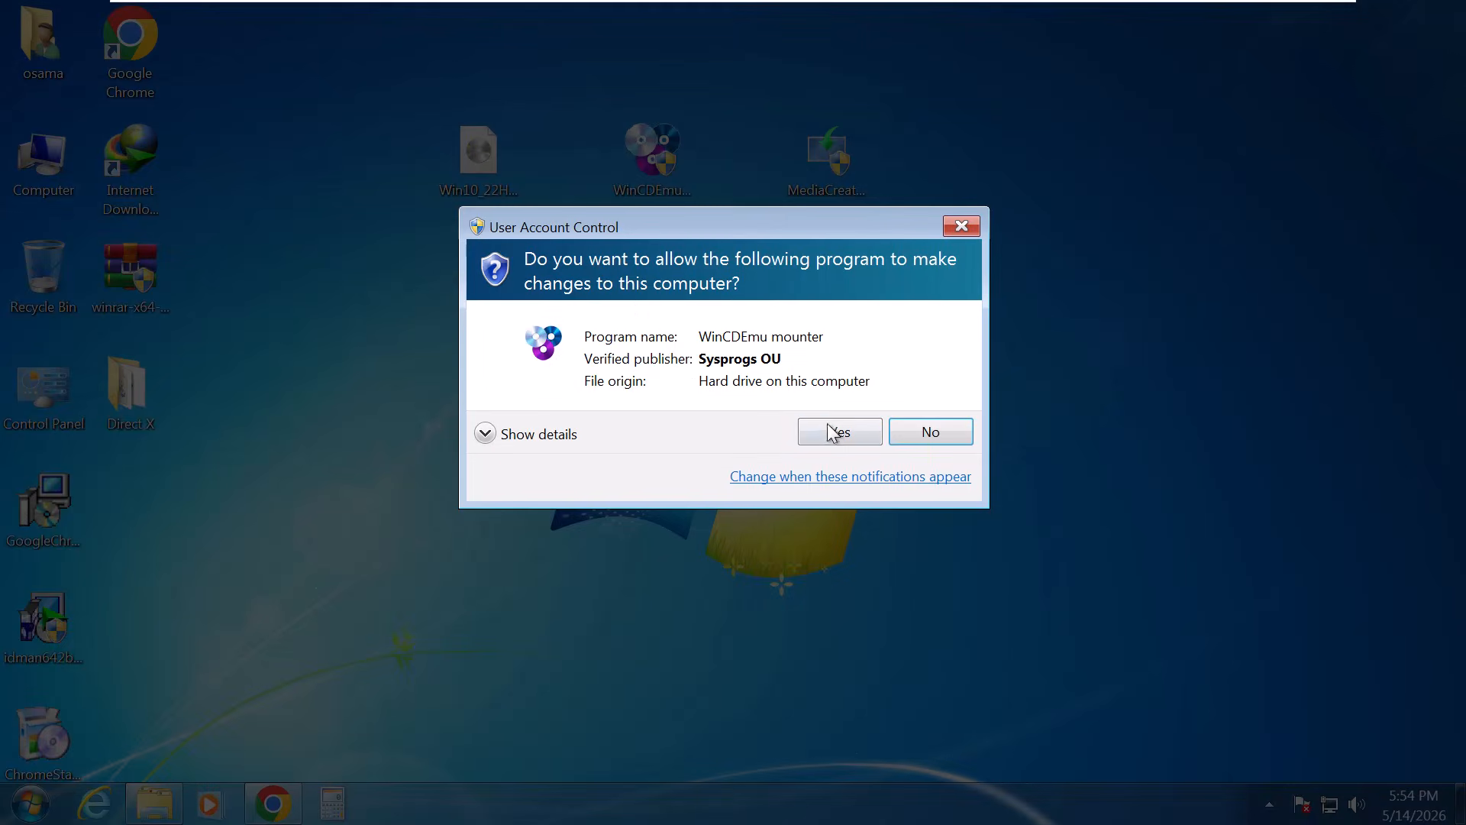
{"action": "left_click", "coordinate": [841, 431]}
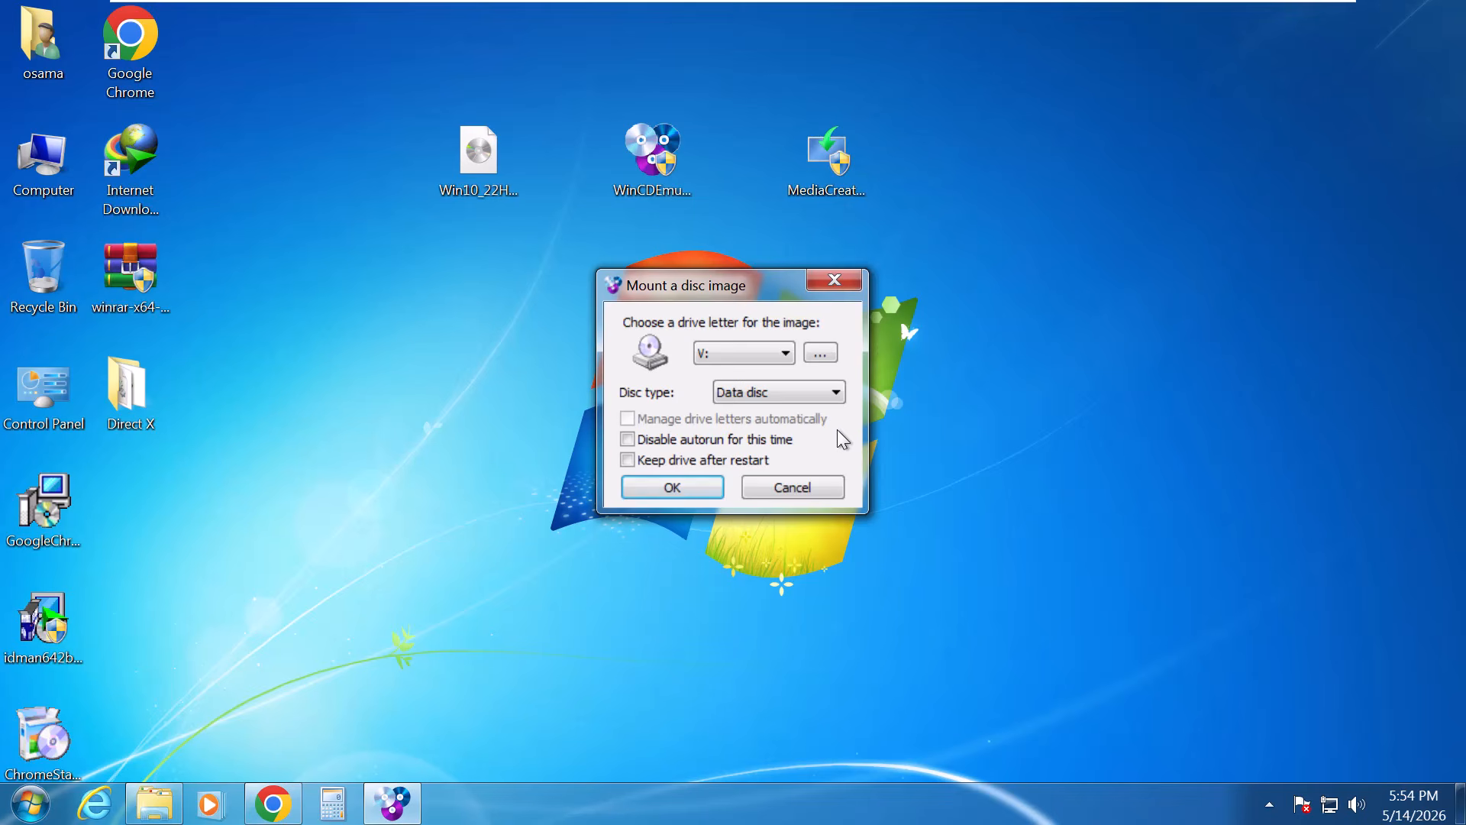
{"action": "left_click", "coordinate": [672, 487]}
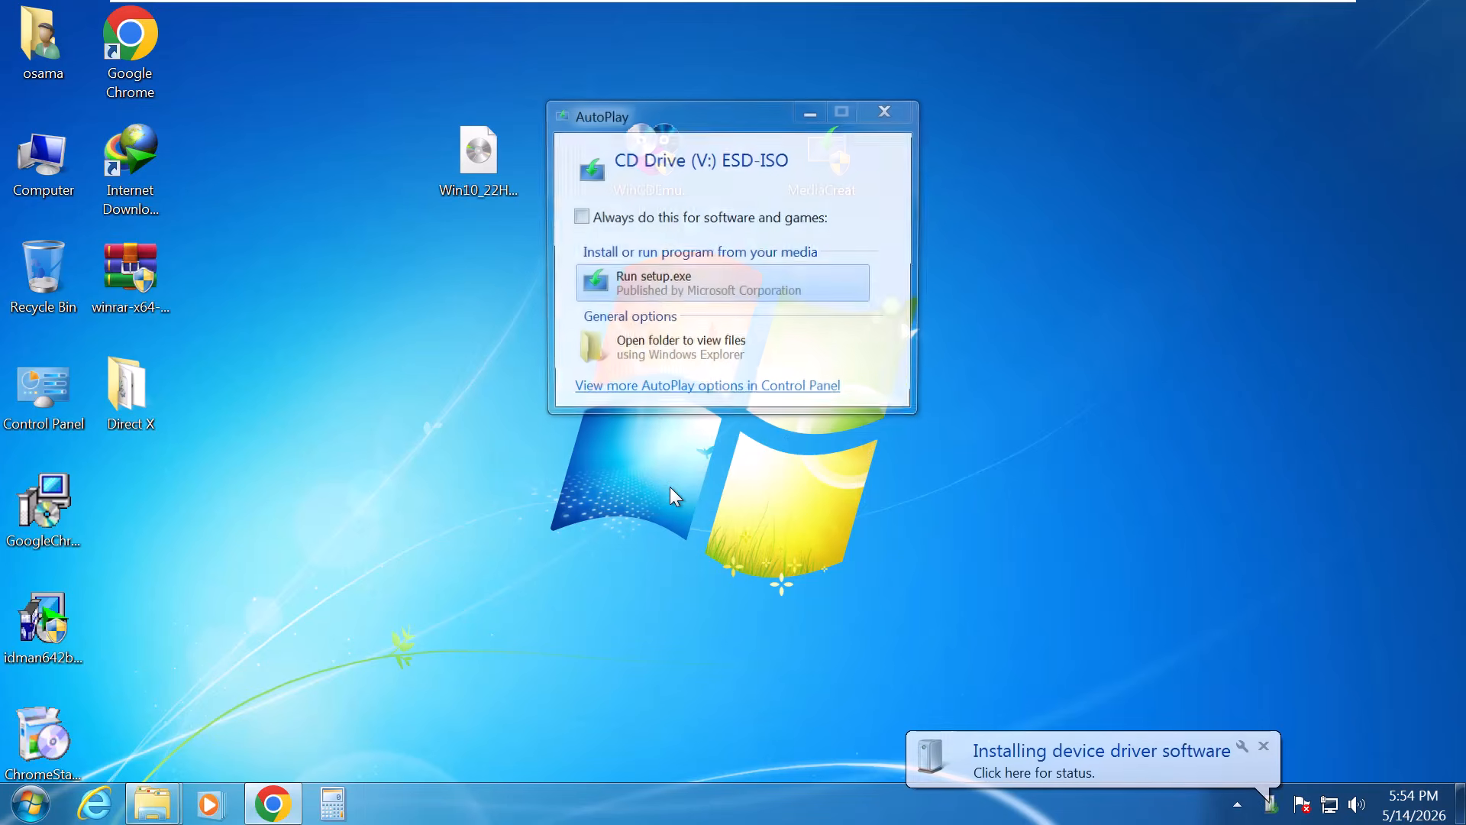
Run setup.exe from the mounted ESD-ISO disc with permission to make changes, and check the computer's drives.
{"action": "left_click", "coordinate": [631, 284]}
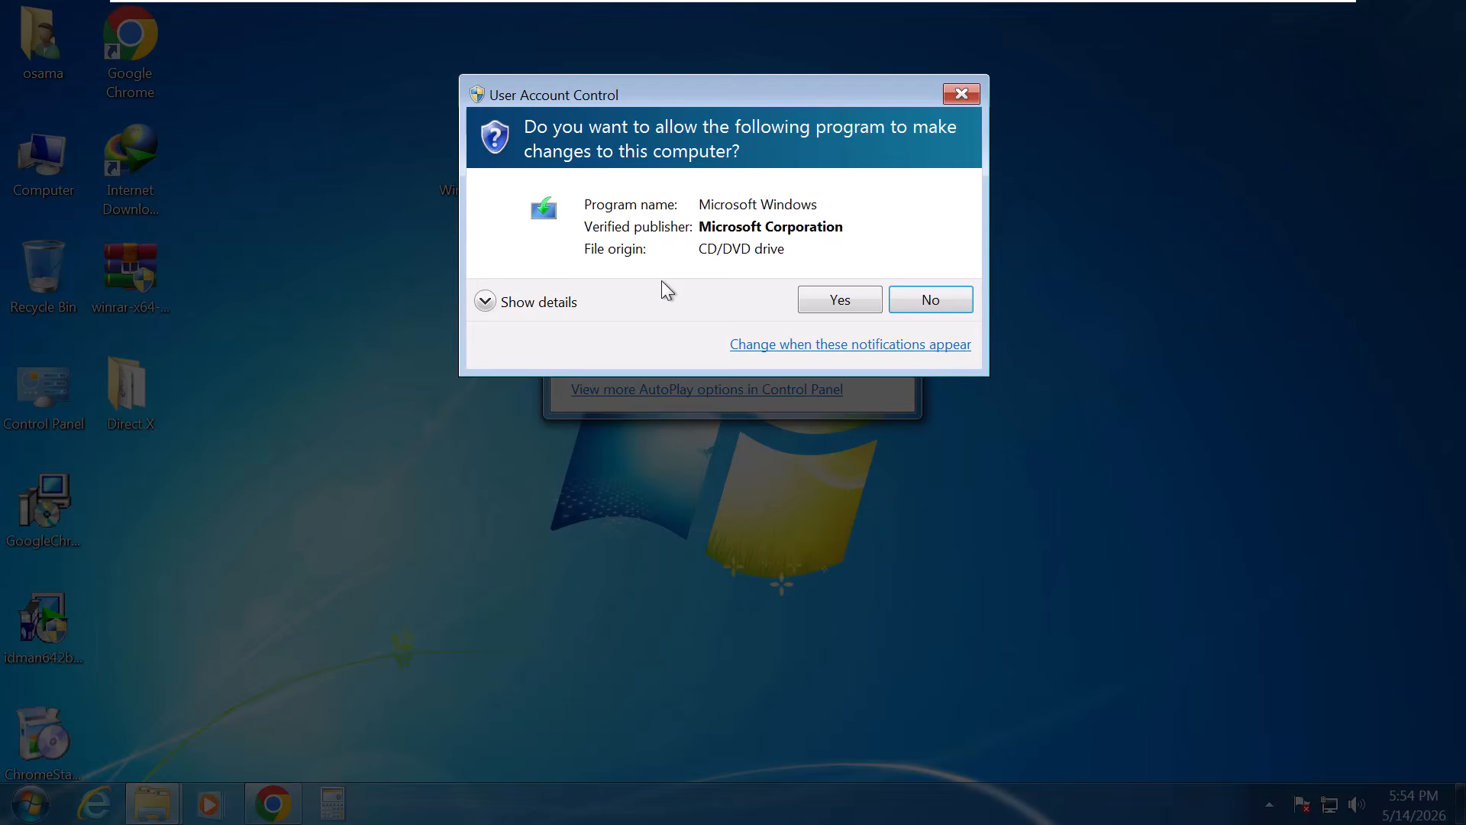
{"action": "left_click", "coordinate": [841, 301]}
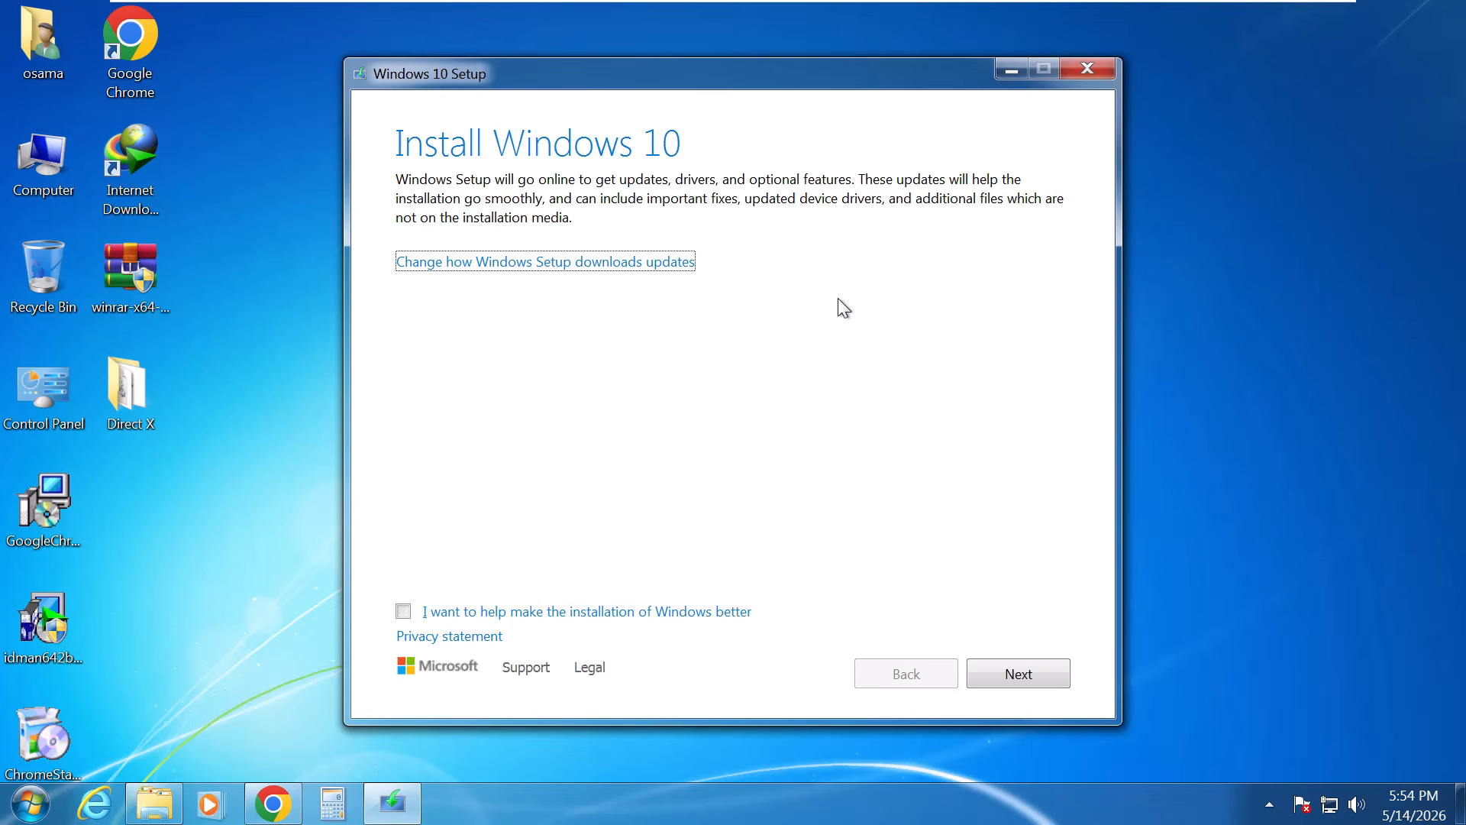
{"action": "left_click", "coordinate": [151, 813]}
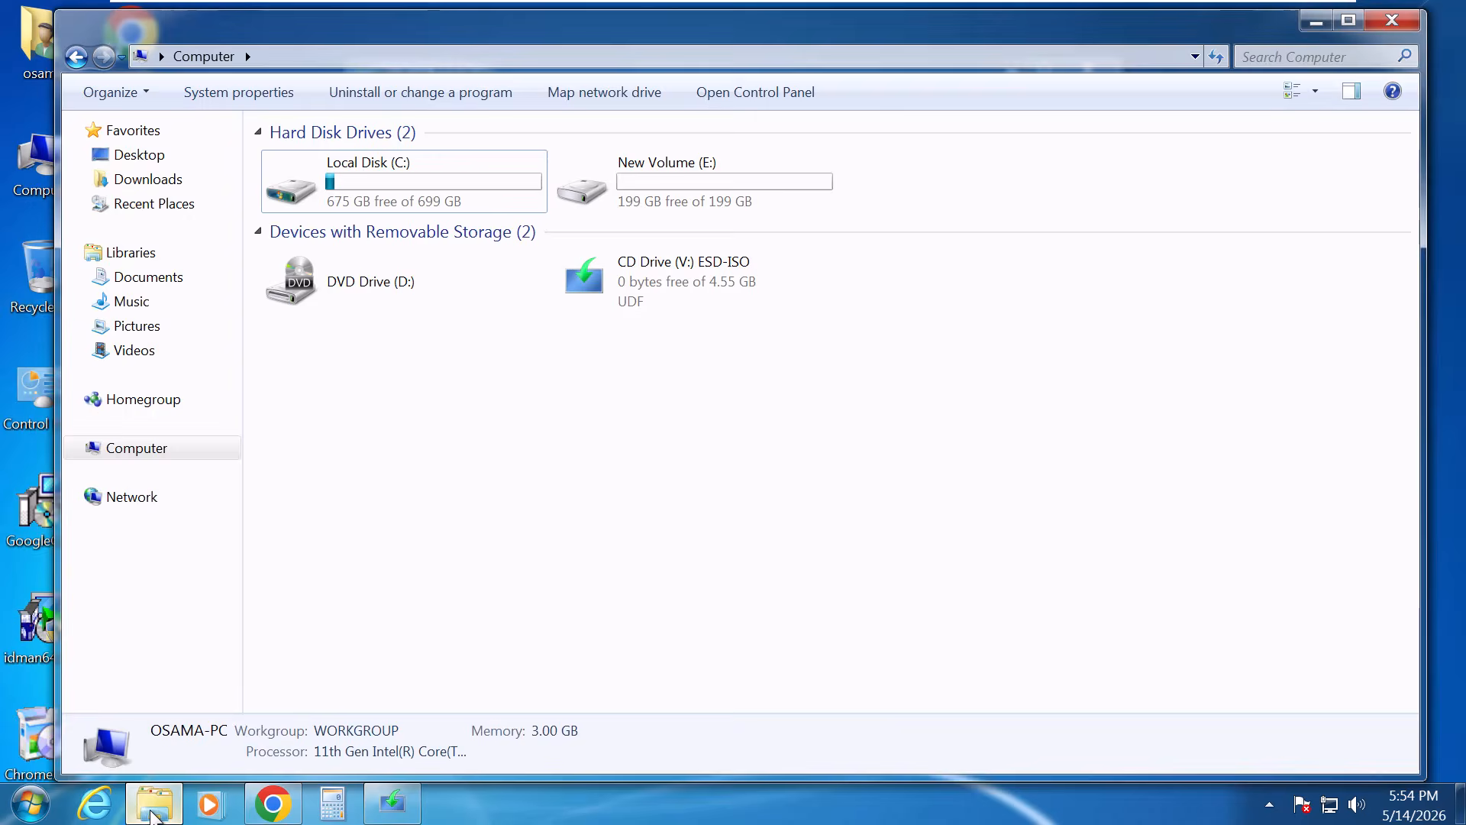
{"action": "left_click", "coordinate": [397, 200]}
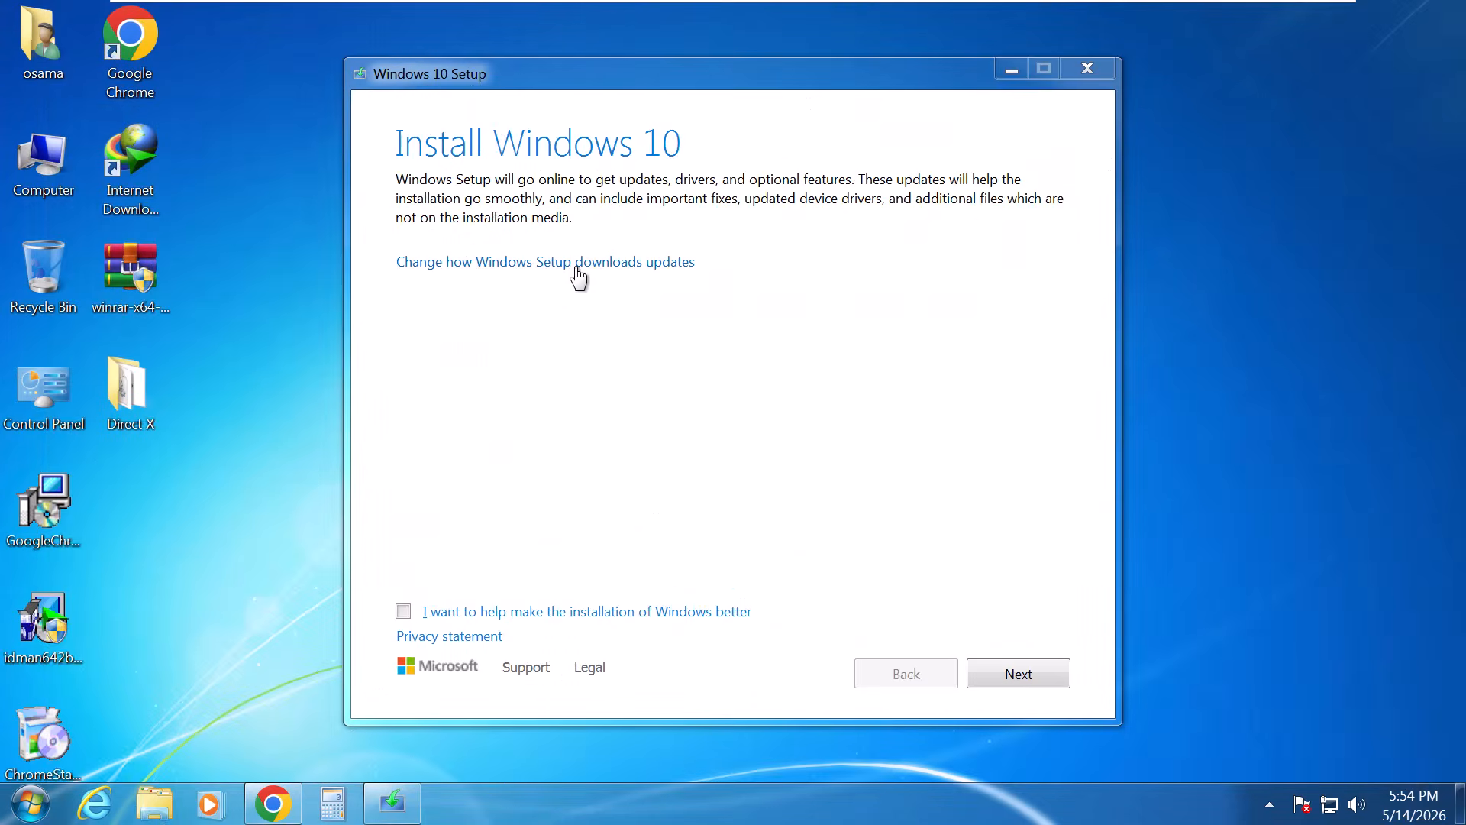
Set Windows Setup to skip downloading updates, drivers and optional features right now, and continue.
{"action": "left_click", "coordinate": [575, 264]}
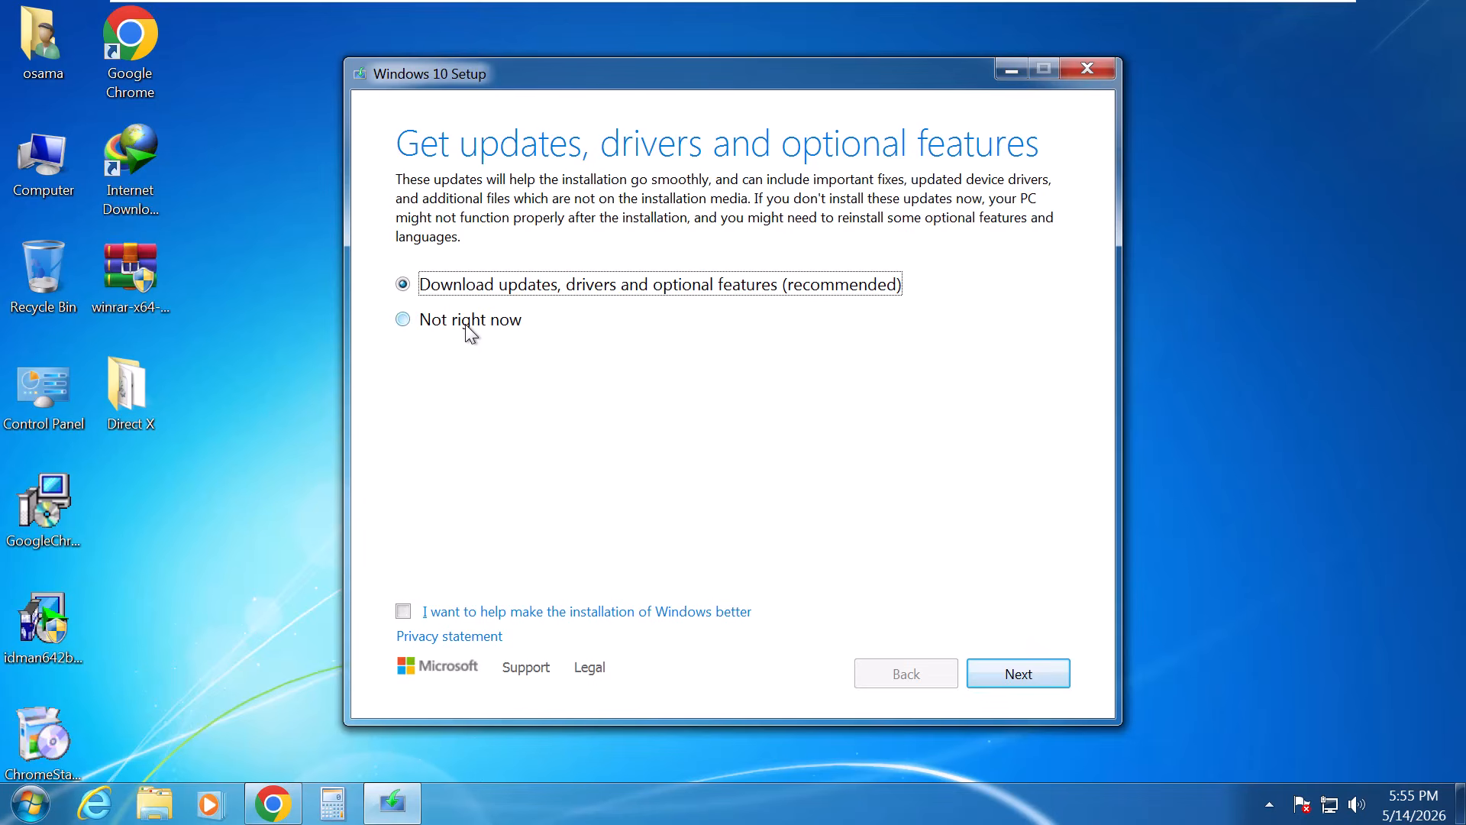
{"action": "left_click", "coordinate": [441, 323]}
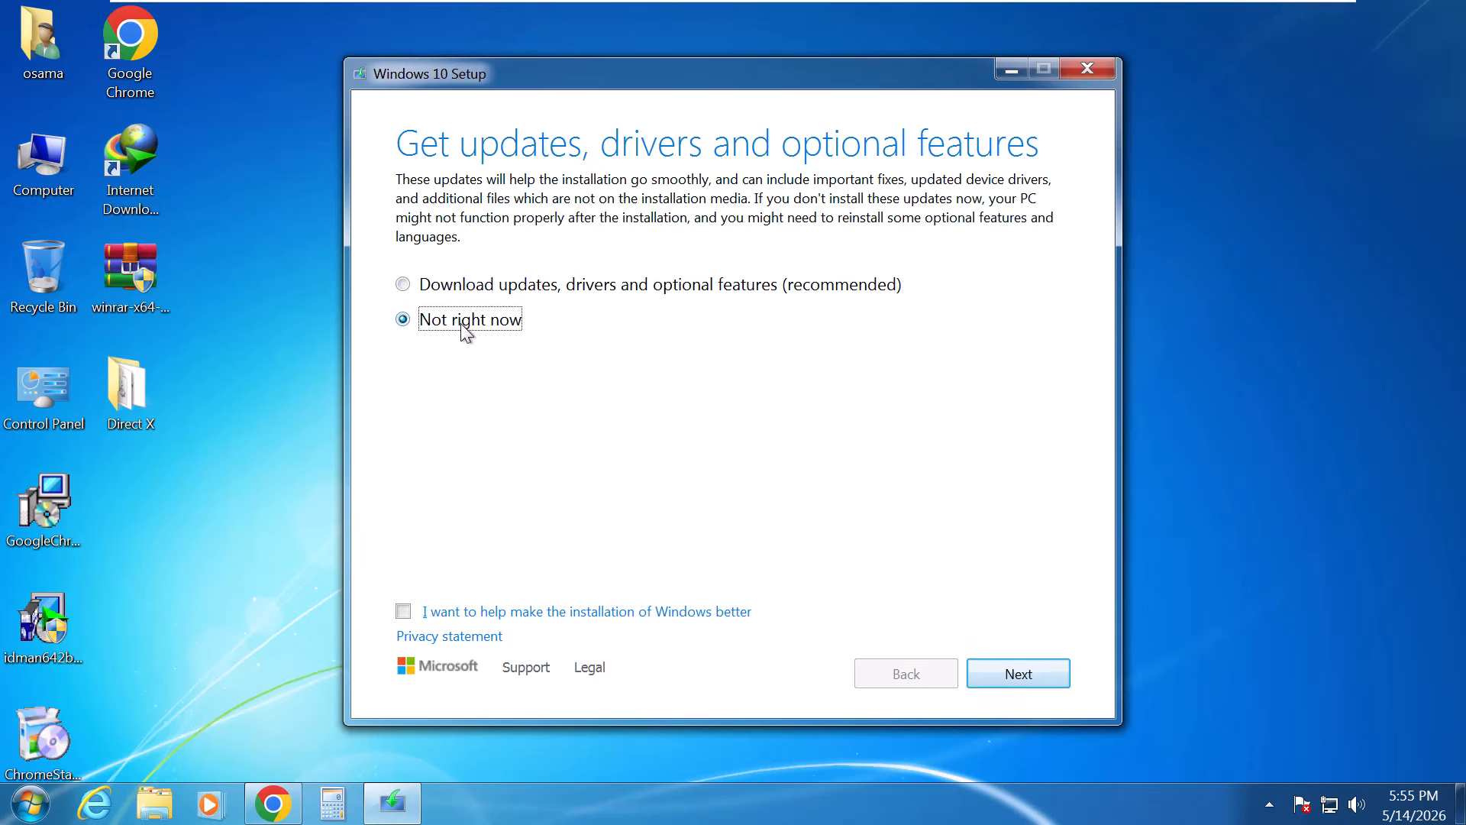
{"action": "left_click", "coordinate": [1023, 663]}
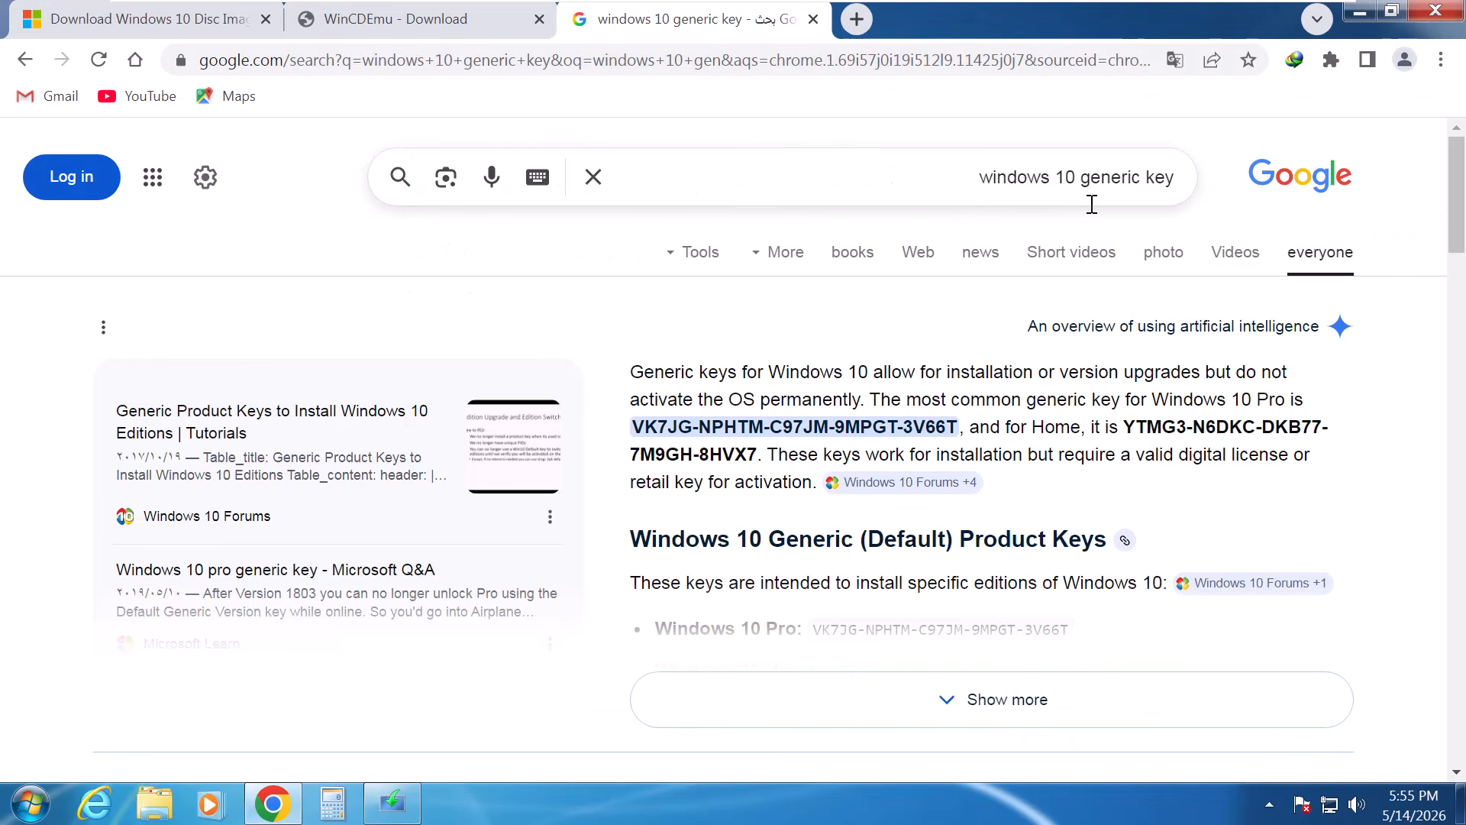
Find Microsoft Learn's KMS client activation page in the search results and copy the Windows 10 Pro generic volume license key.
{"action": "scroll", "coordinate": [921, 366], "scroll_direction": "down", "scroll_amount": 5}
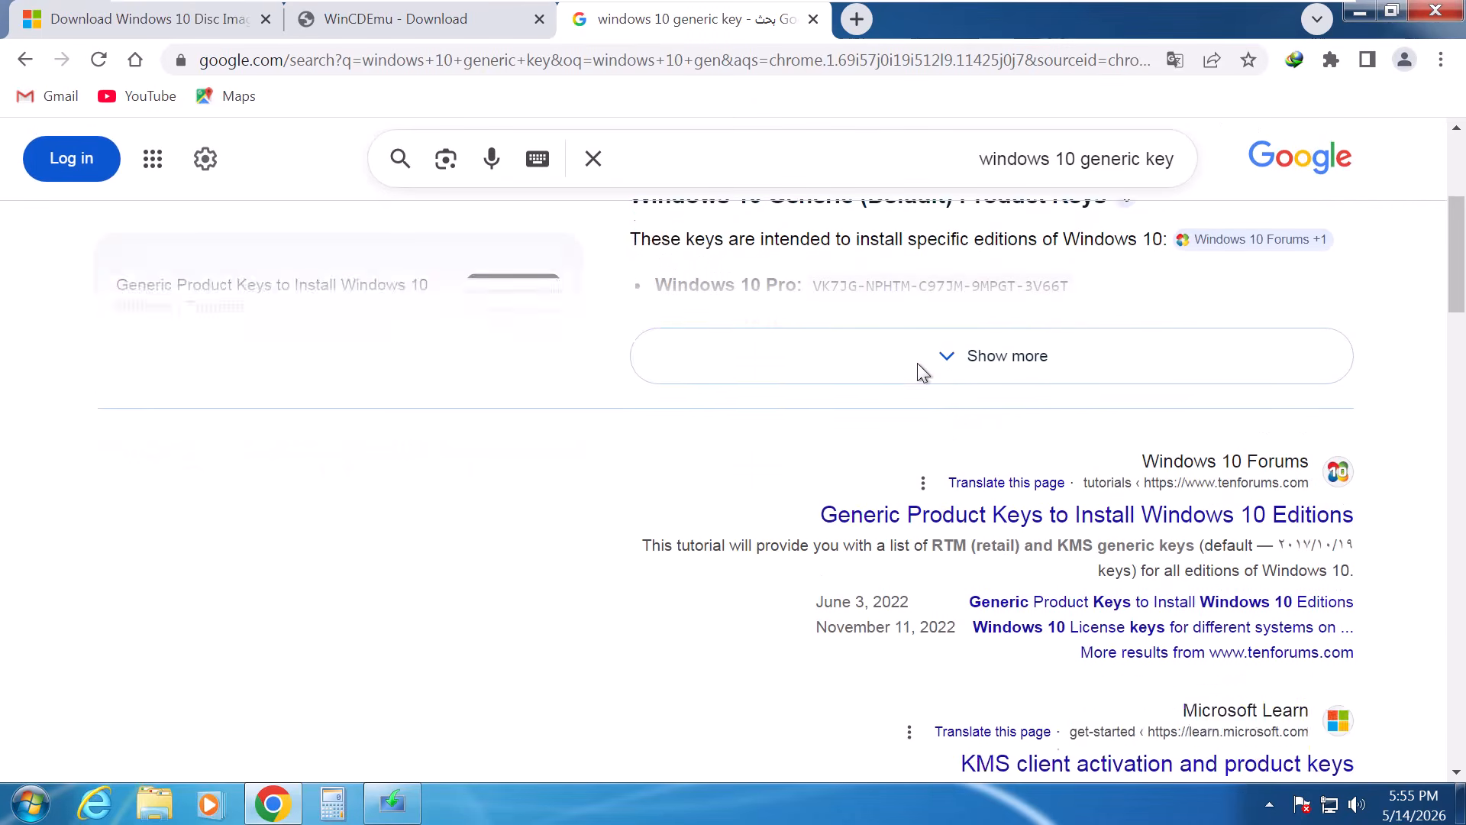
{"action": "scroll", "coordinate": [918, 364], "scroll_direction": "down", "scroll_amount": 3}
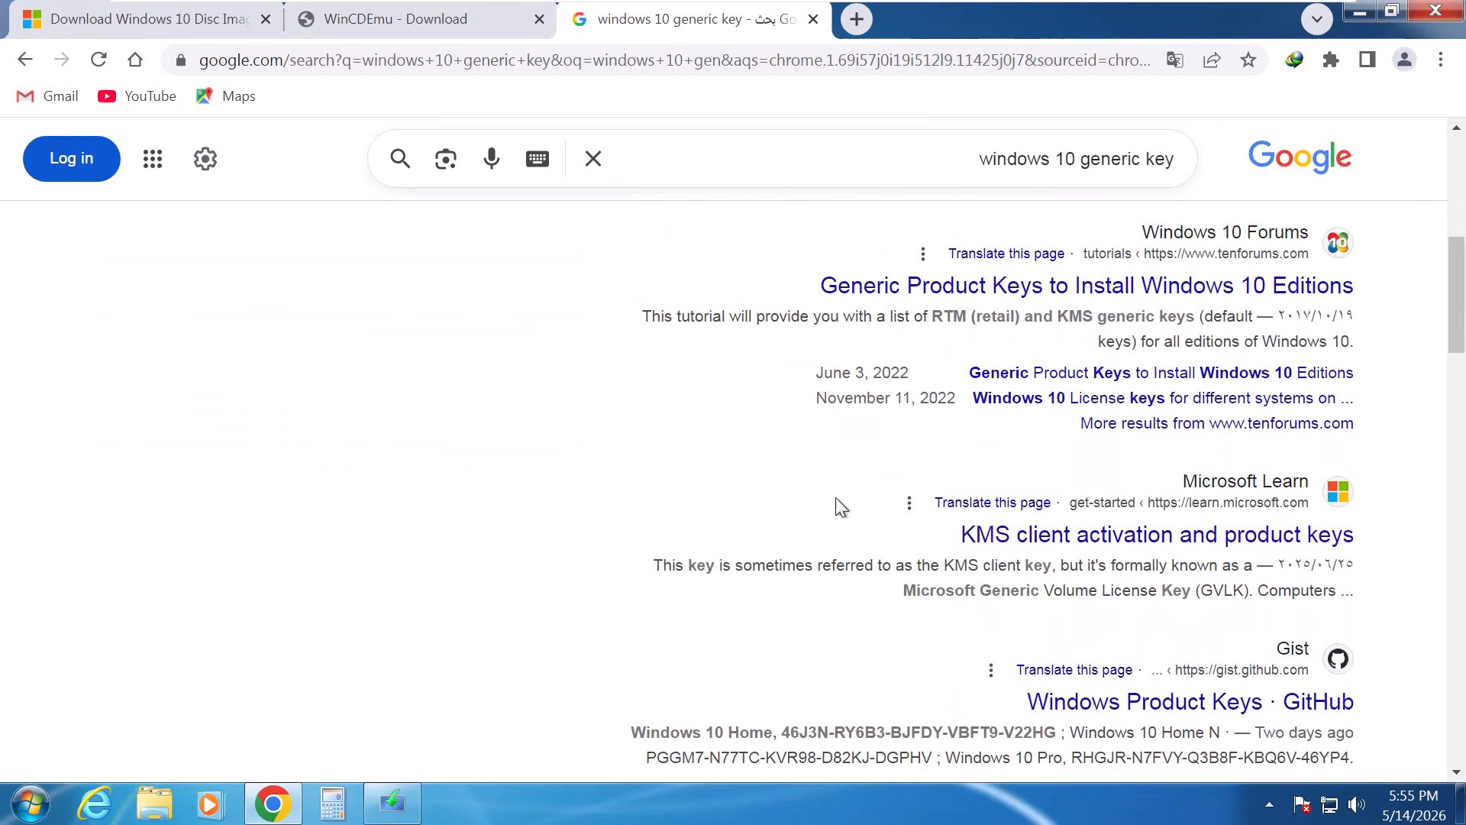
{"action": "left_click", "coordinate": [1074, 539]}
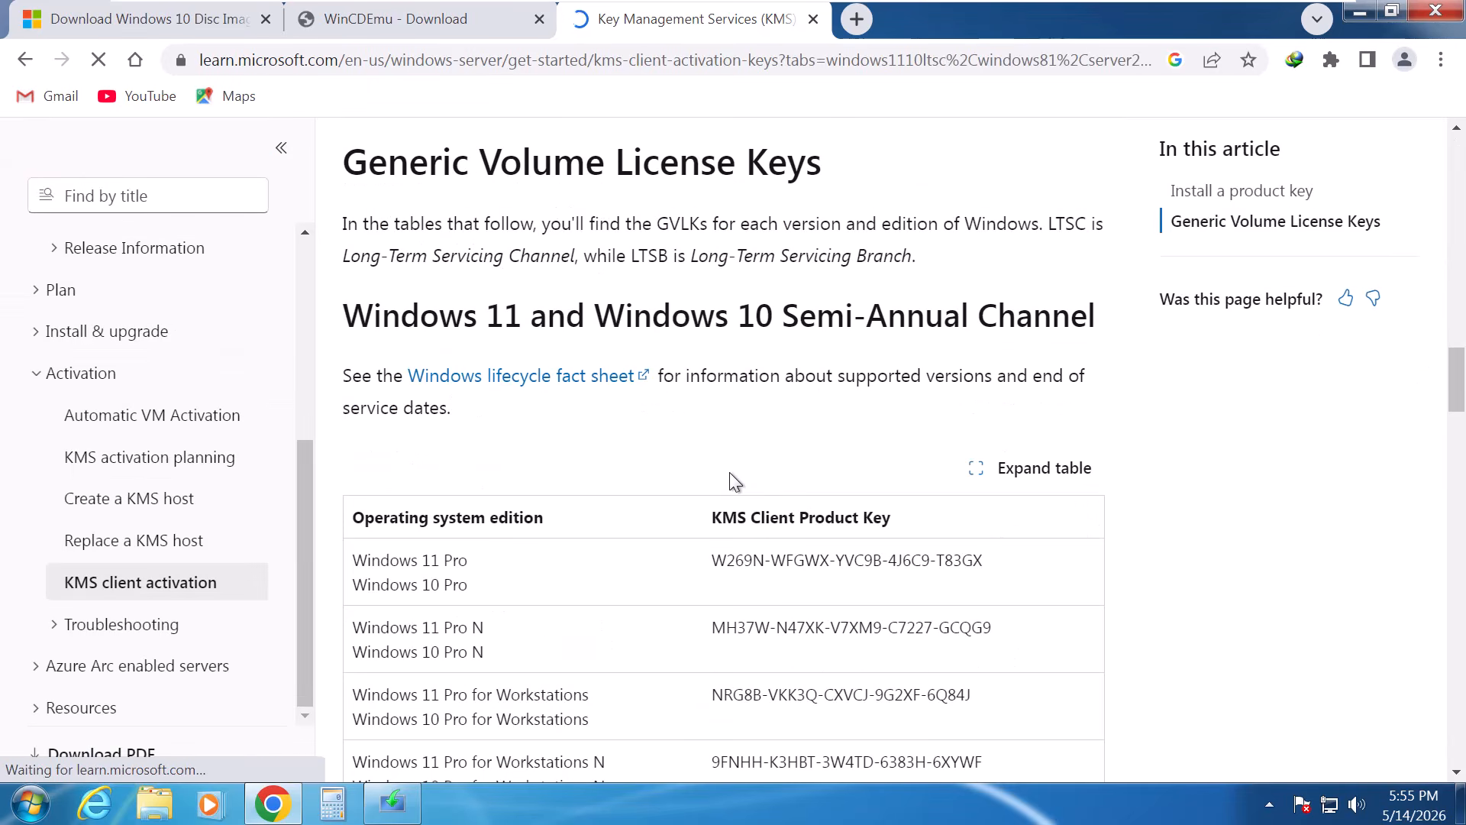
{"action": "left_click_drag", "start_coordinate": [985, 561], "coordinate": [712, 561]}
{"action": "right_click", "coordinate": [760, 561]}
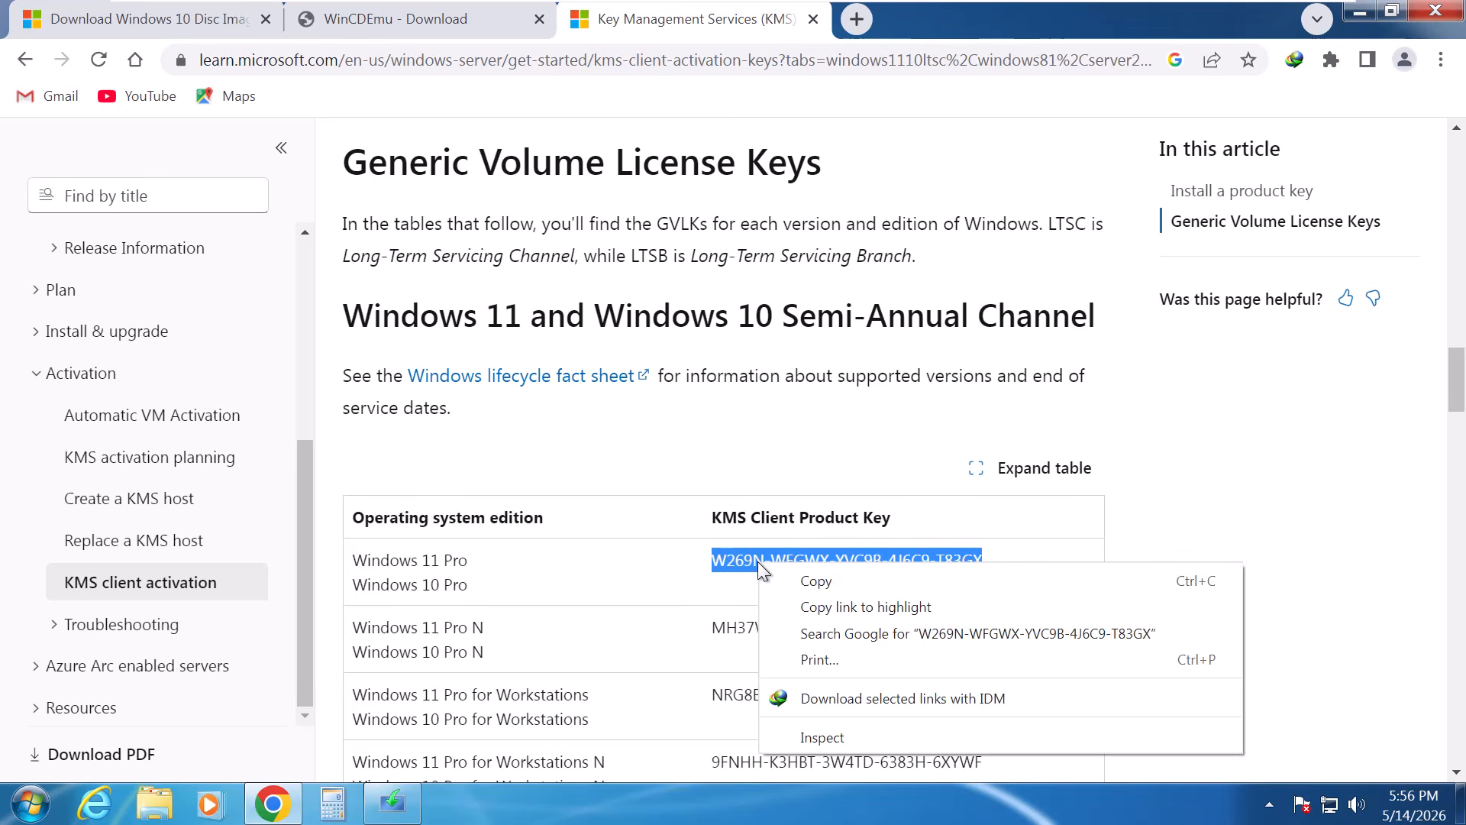
{"action": "left_click", "coordinate": [825, 580]}
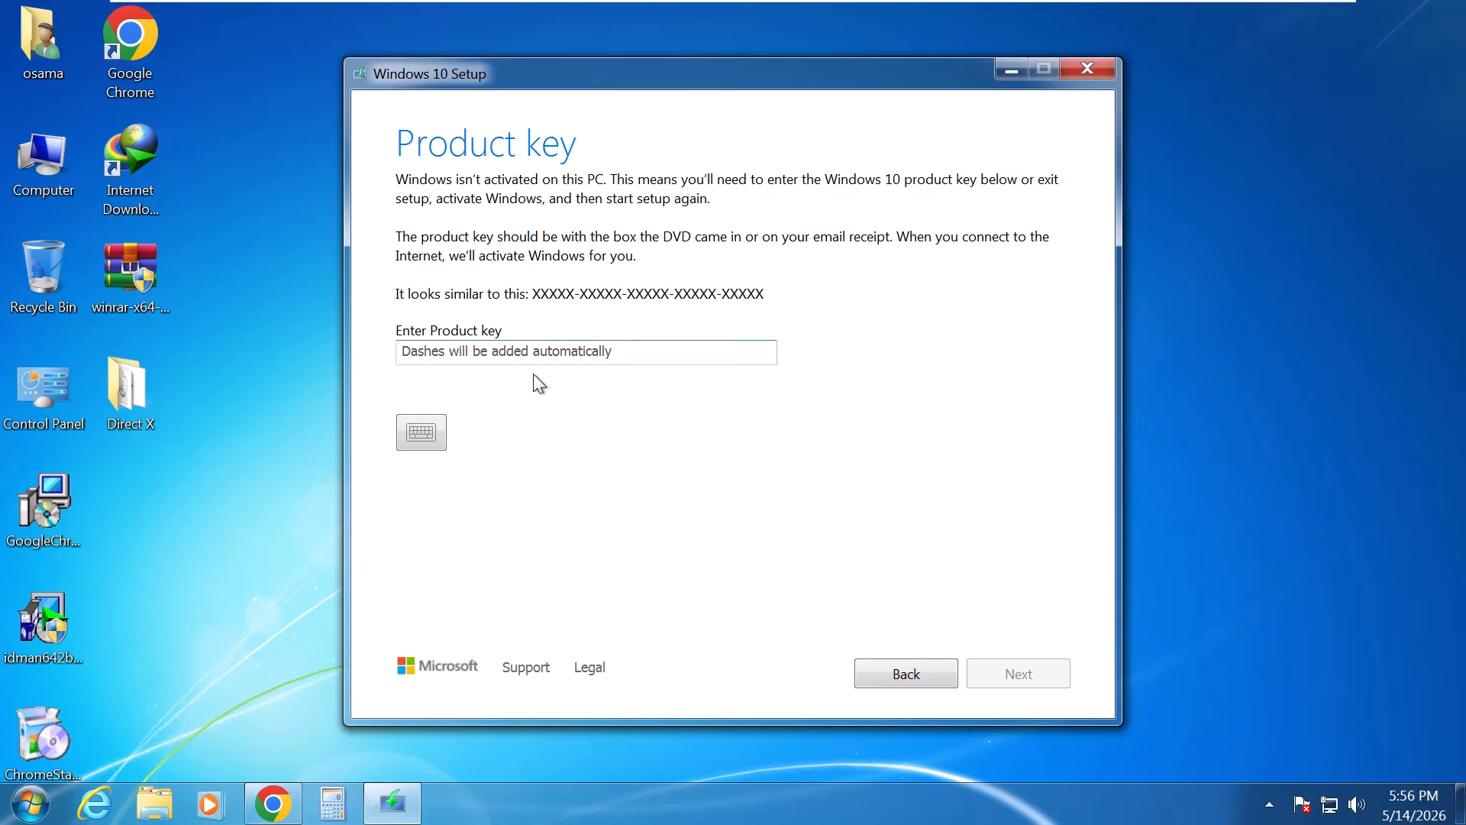
Paste the product key into Windows 10 Setup and accept the license terms.
{"action": "left_click", "coordinate": [485, 353]}
{"action": "key", "text": "ctrl+v"}
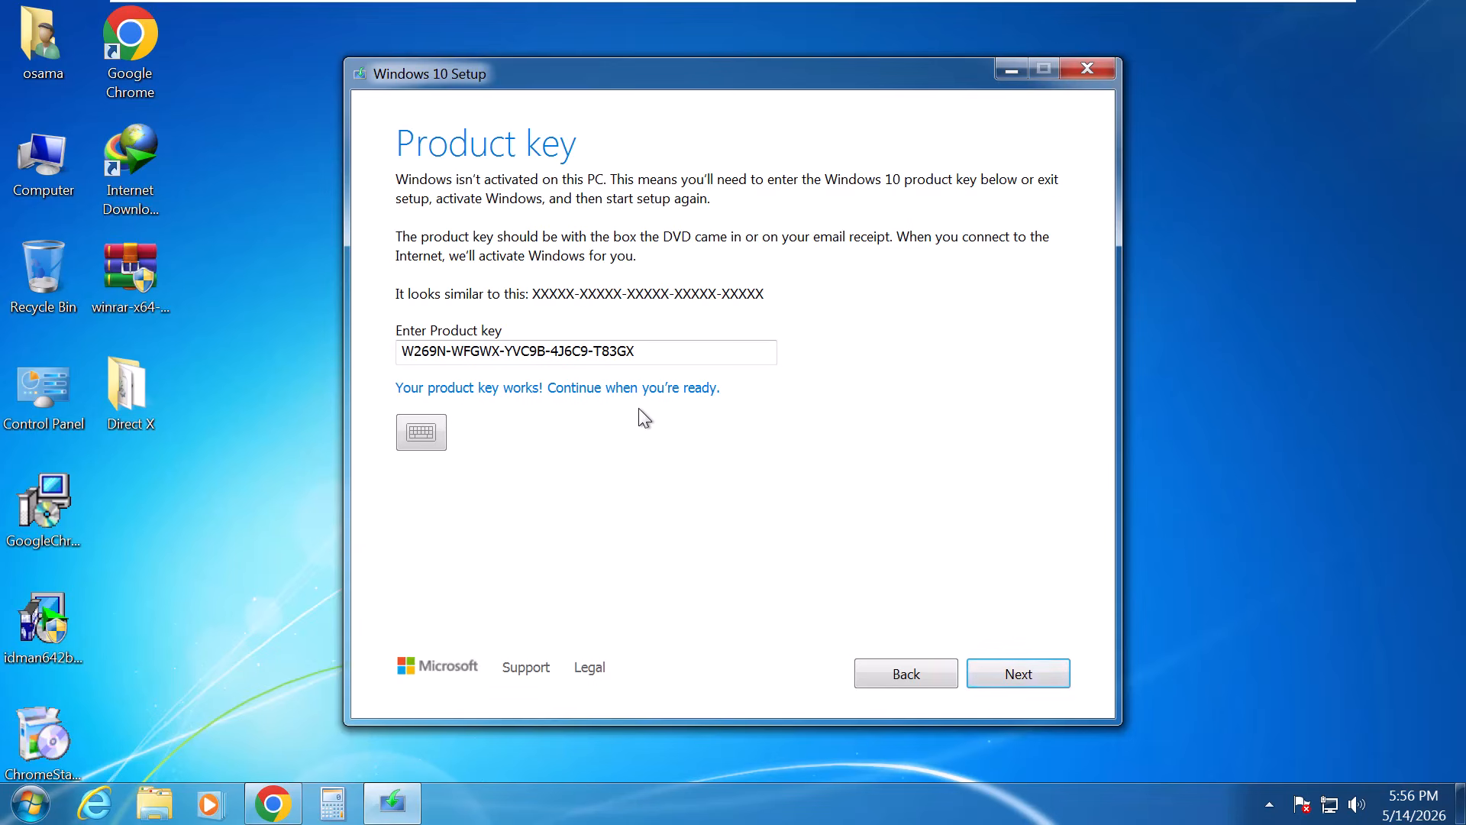
{"action": "left_click", "coordinate": [1037, 675]}
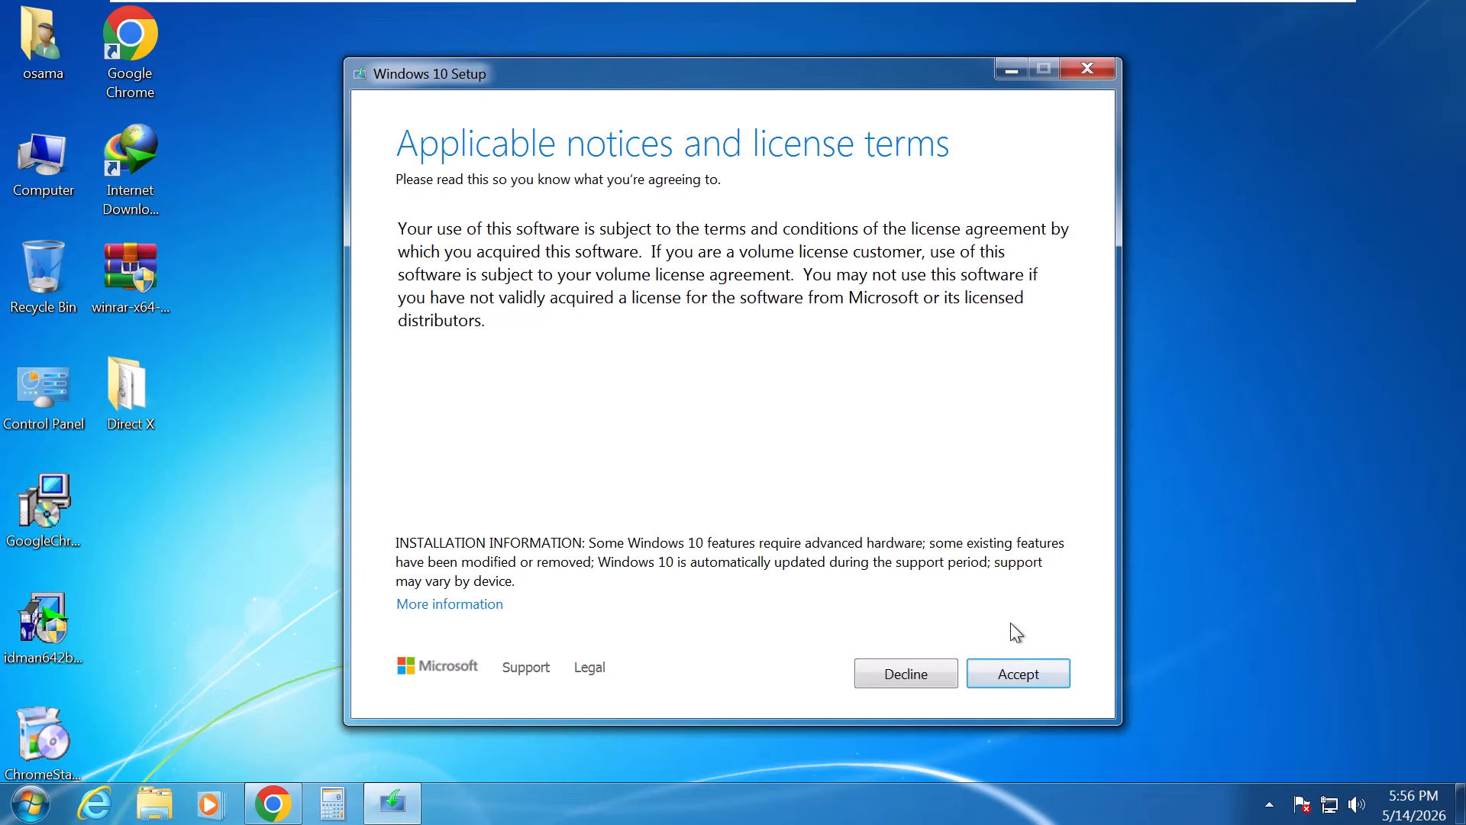
{"action": "left_click", "coordinate": [1038, 672]}
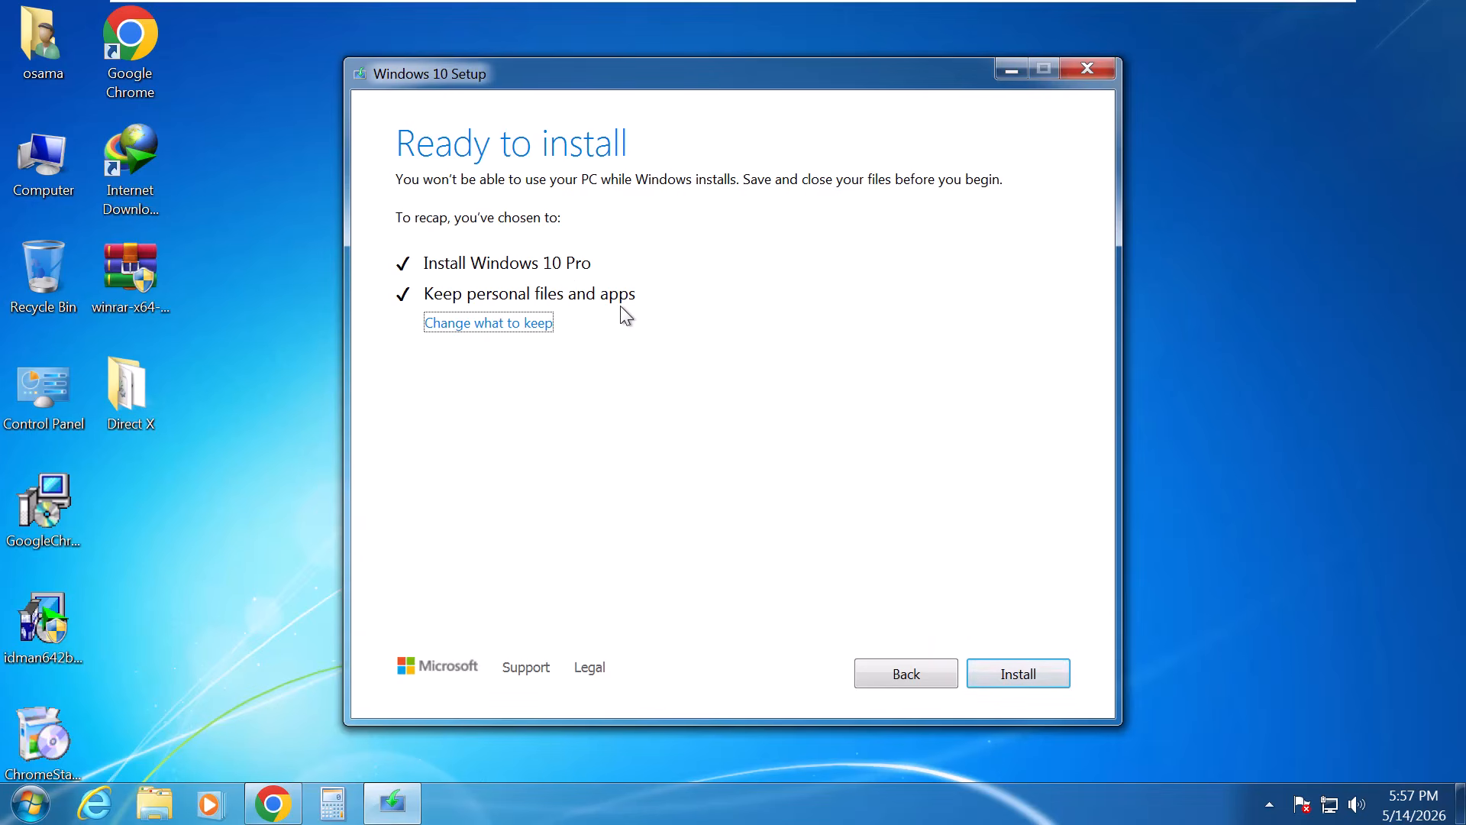
Choose to keep personal files and apps and start the Windows 10 Pro installation.
{"action": "left_click", "coordinate": [505, 327]}
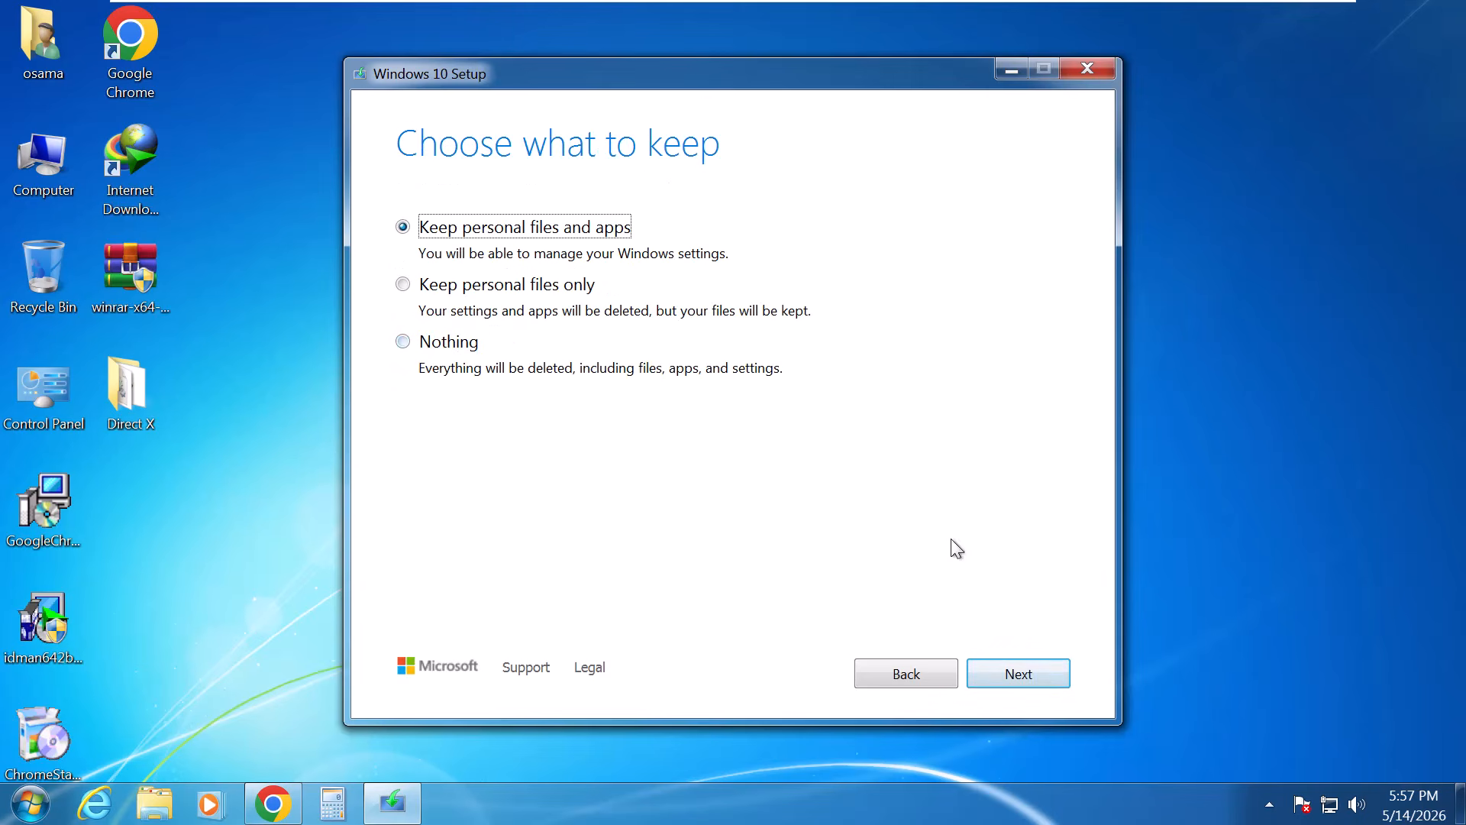
{"action": "left_click", "coordinate": [1031, 678]}
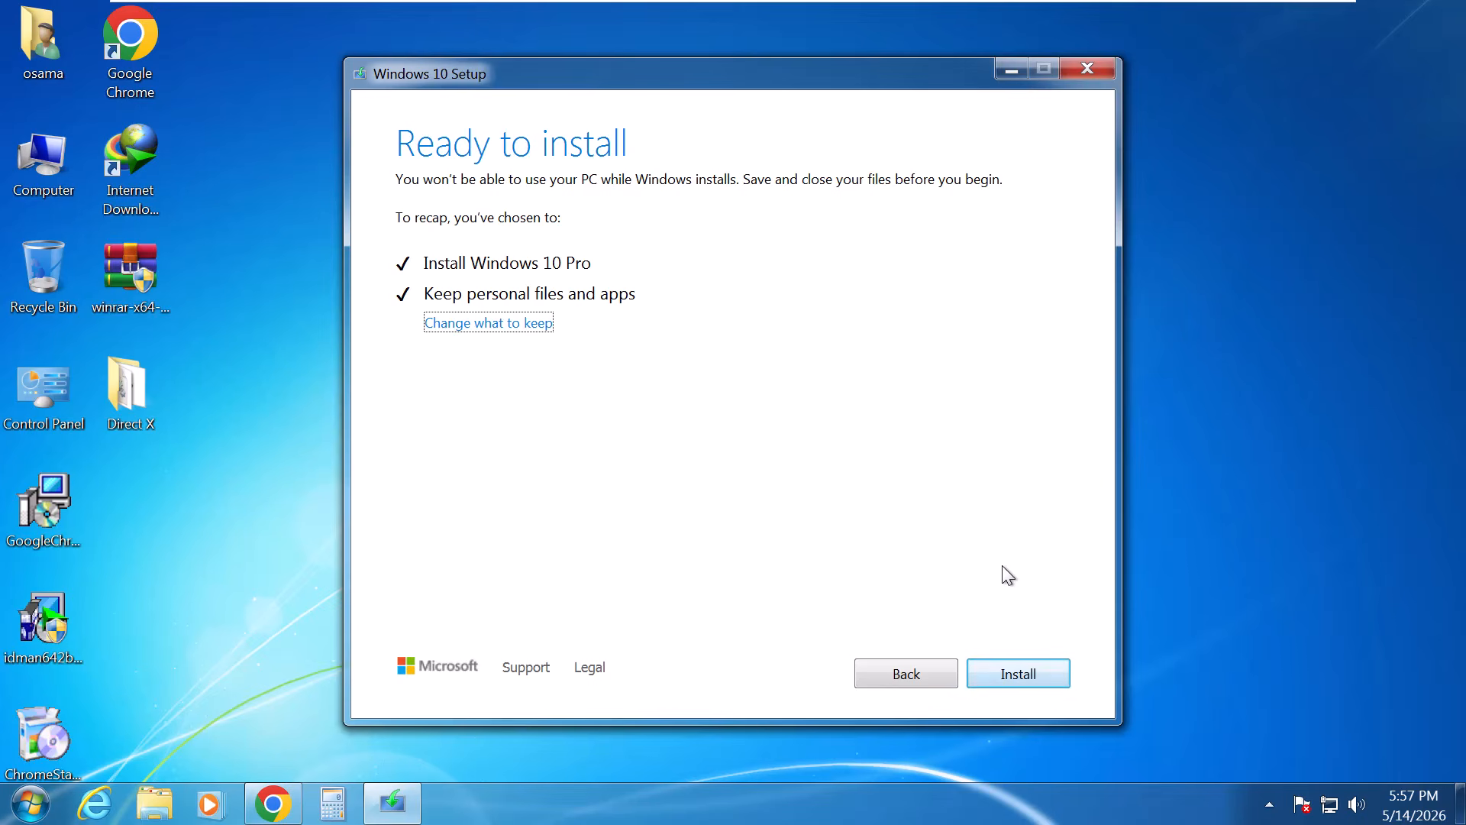
{"action": "left_click", "coordinate": [1018, 680]}
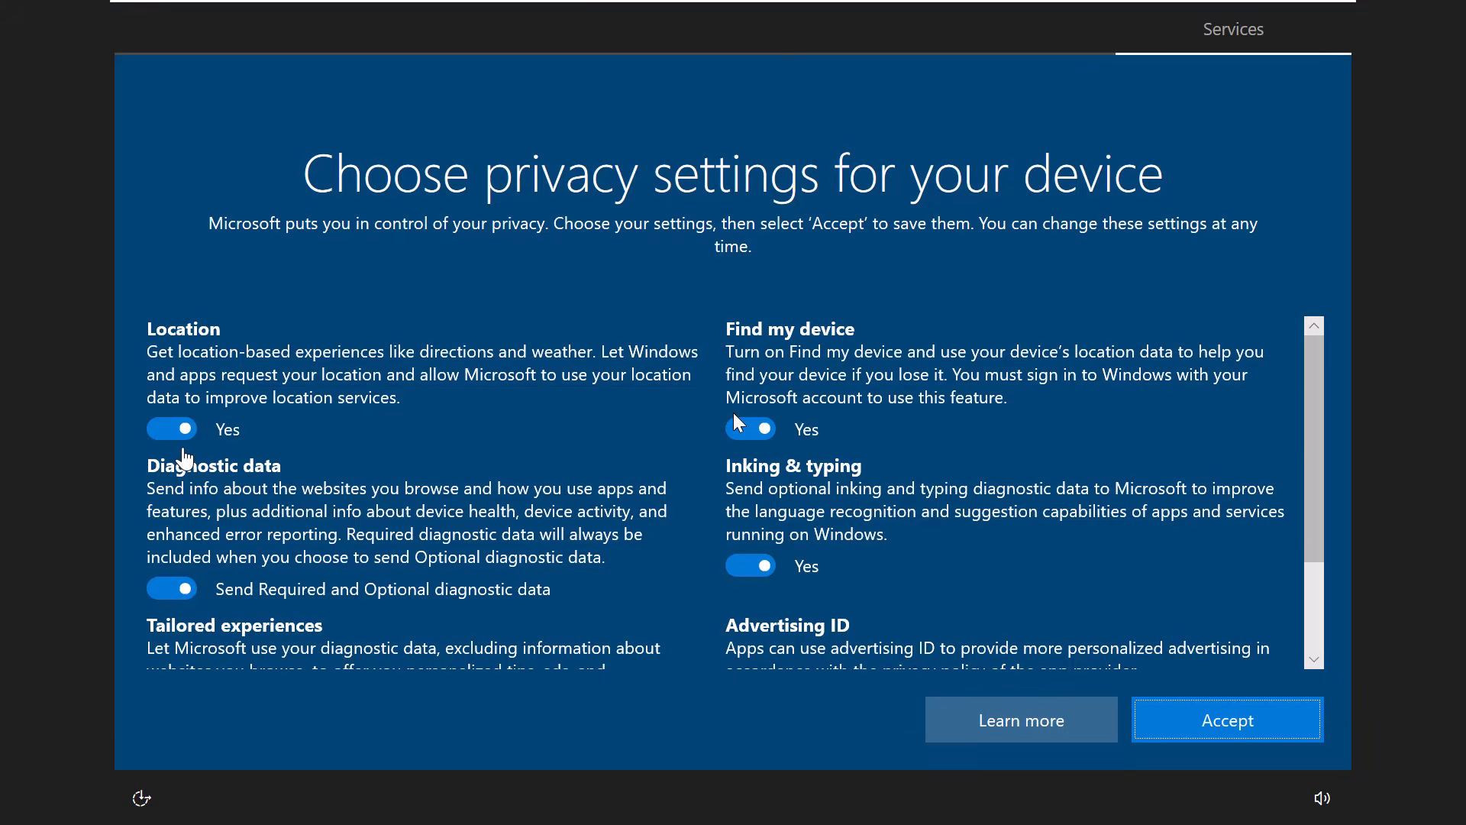
Turn off location, optional diagnostics, tailored experiences, Find my device, inking and advertising ID, accept, and postpone the Microsoft Edge introduction.
{"action": "left_click", "coordinate": [174, 429]}
{"action": "left_click", "coordinate": [173, 588]}
{"action": "scroll", "coordinate": [172, 588], "scroll_direction": "down", "scroll_amount": 3}
{"action": "left_click", "coordinate": [168, 590]}
{"action": "left_click", "coordinate": [750, 589]}
{"action": "left_click", "coordinate": [750, 452]}
{"action": "scroll", "coordinate": [747, 443], "scroll_direction": "up", "scroll_amount": 3}
{"action": "left_click", "coordinate": [741, 424]}
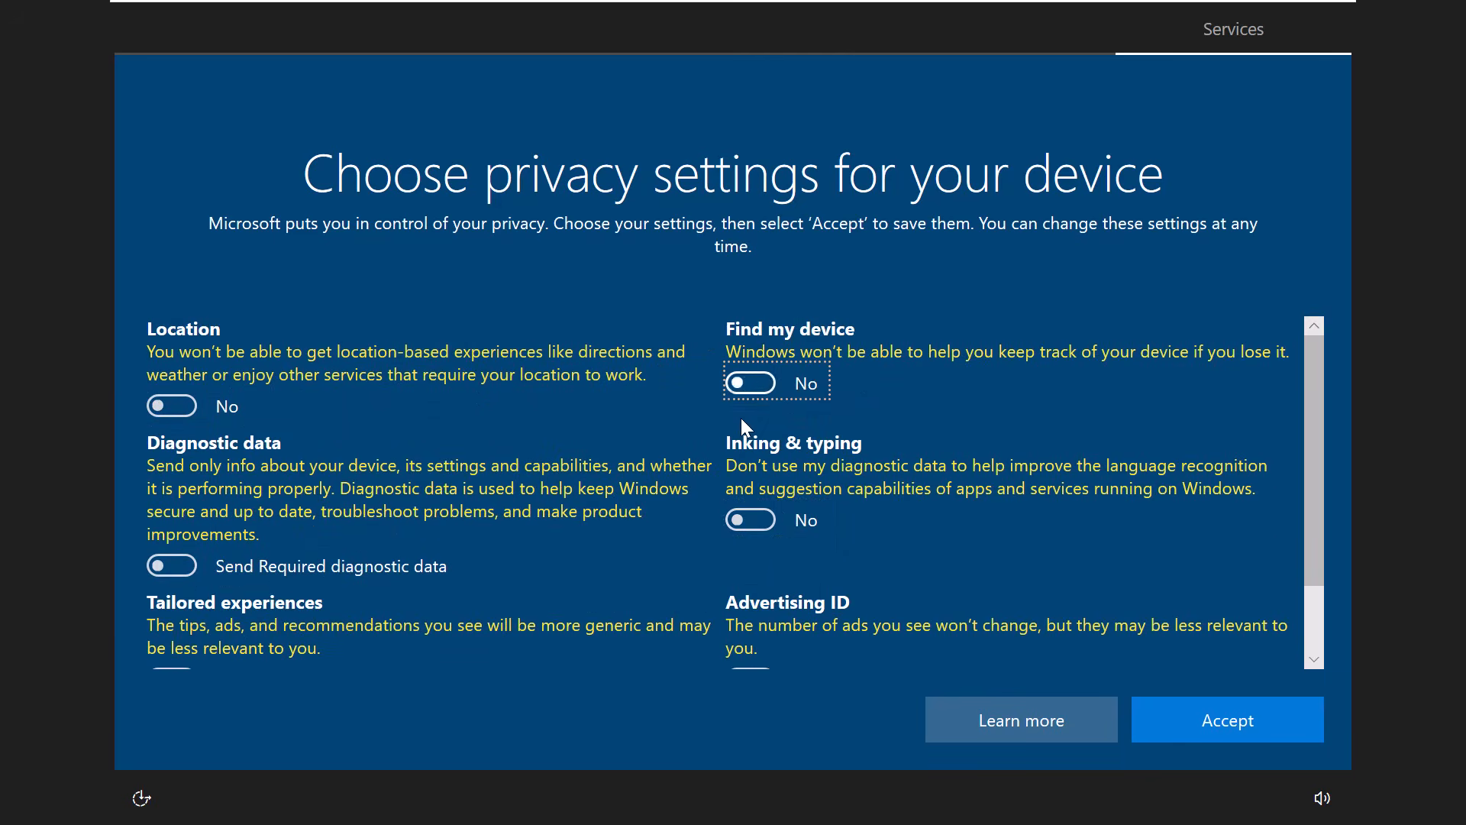
{"action": "left_click", "coordinate": [1244, 724]}
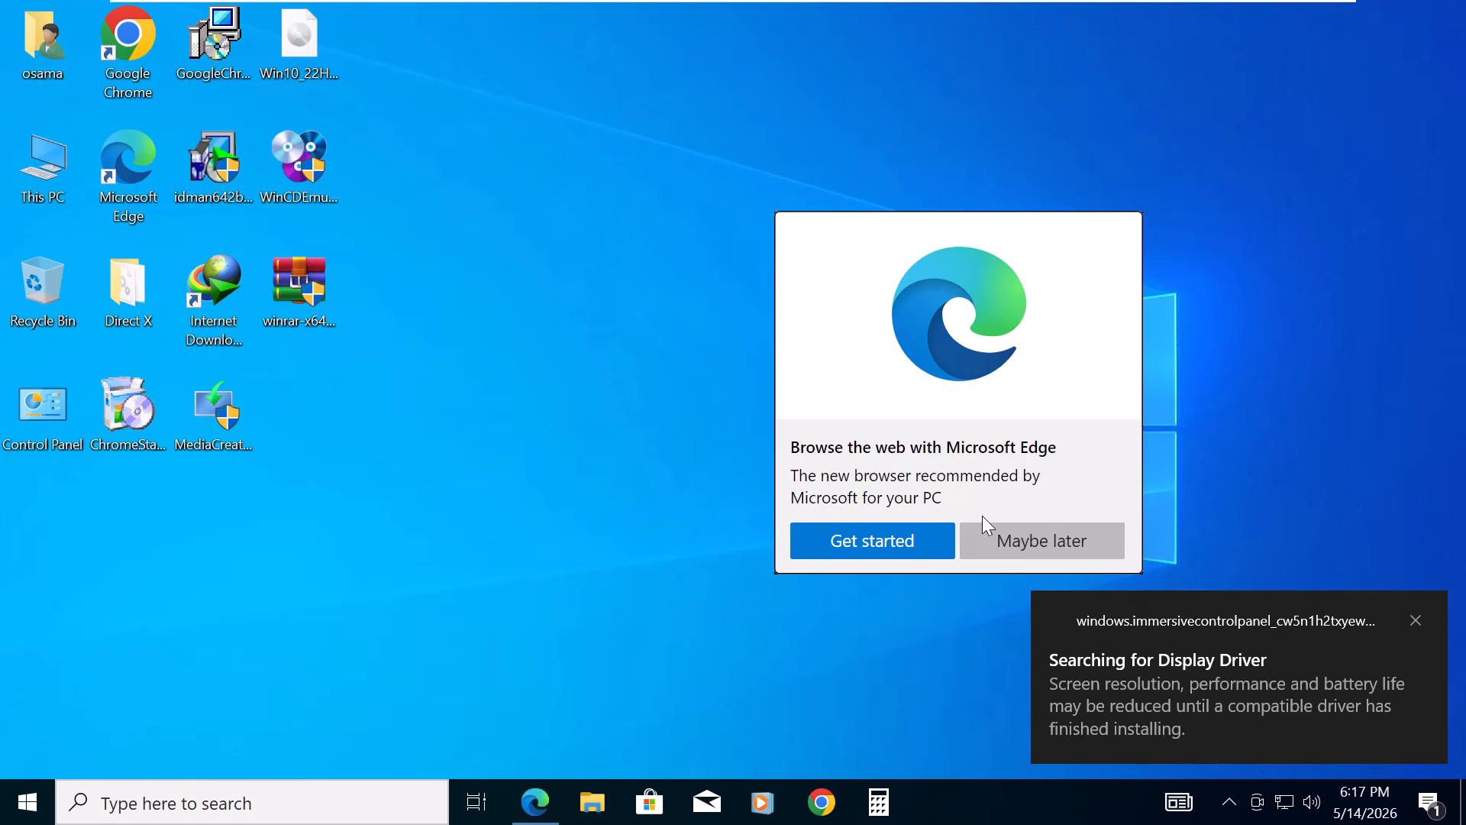
{"action": "left_click", "coordinate": [1020, 545]}
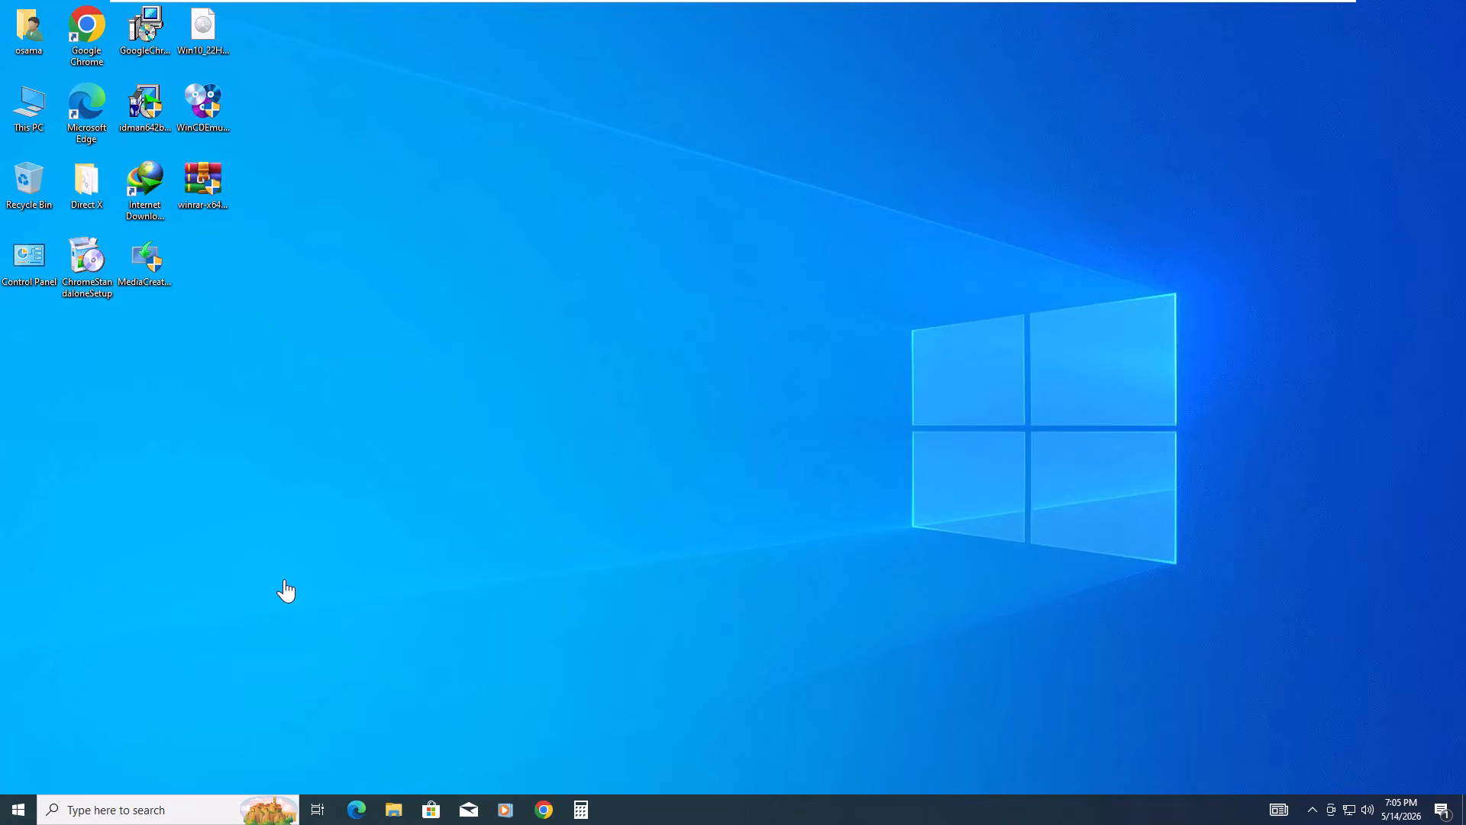
Open the Recovery page of the Update & Security settings and move the window toward the middle of the desktop.
{"action": "left_click", "coordinate": [17, 811]}
{"action": "mouse_move", "coordinate": [19, 745]}
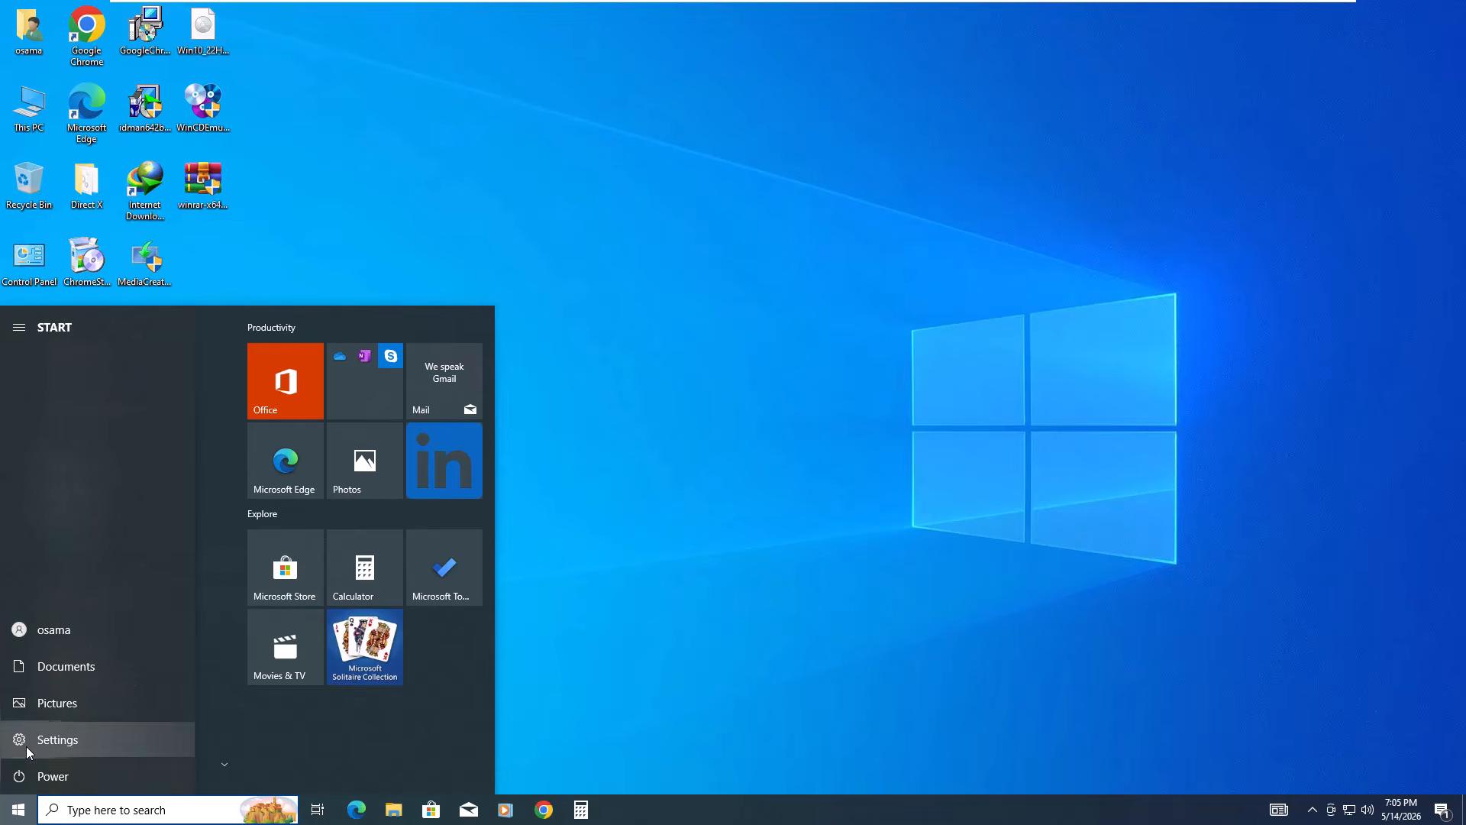
{"action": "left_click", "coordinate": [100, 749]}
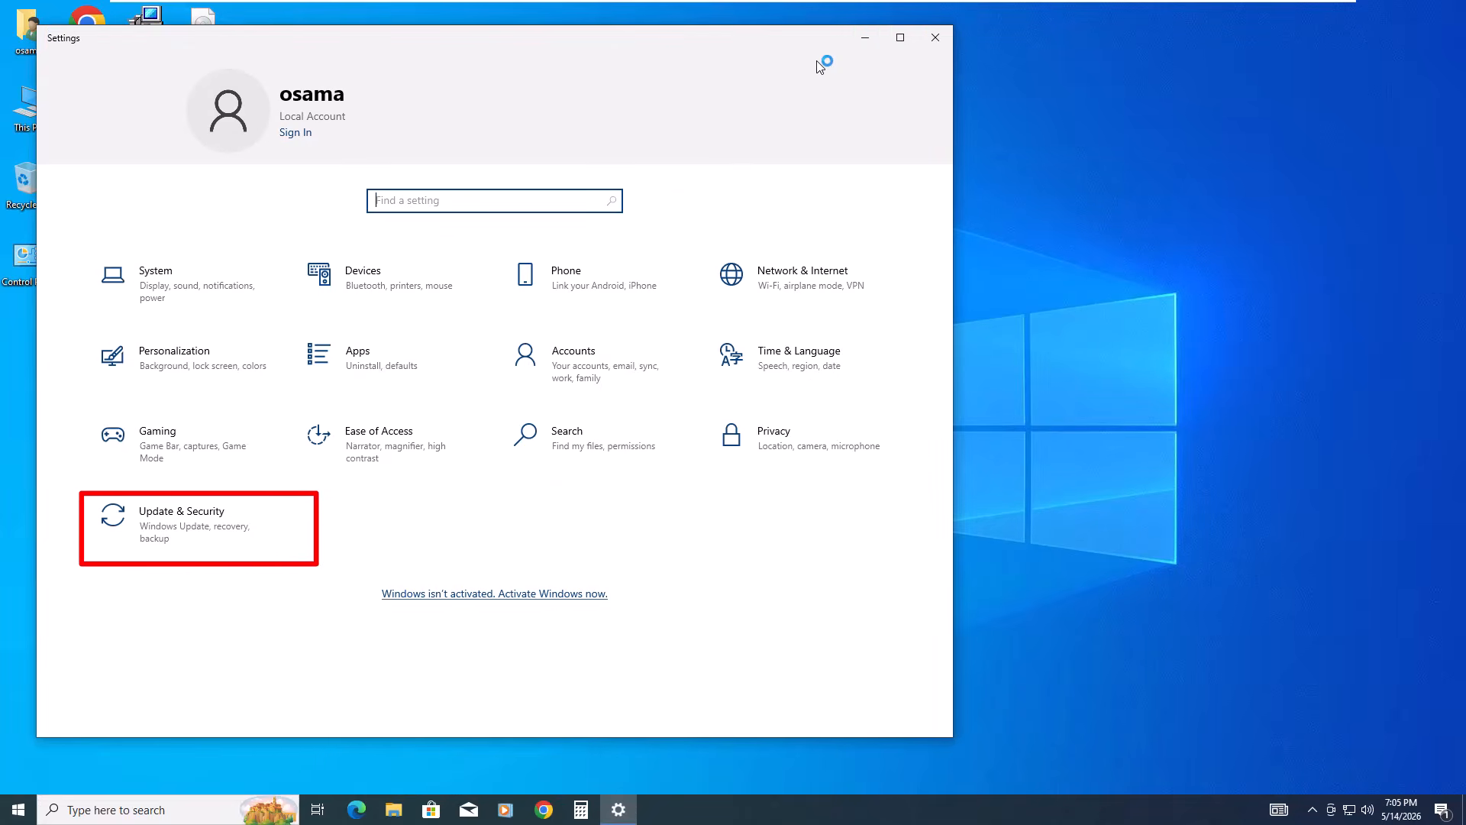
{"action": "left_click", "coordinate": [175, 524]}
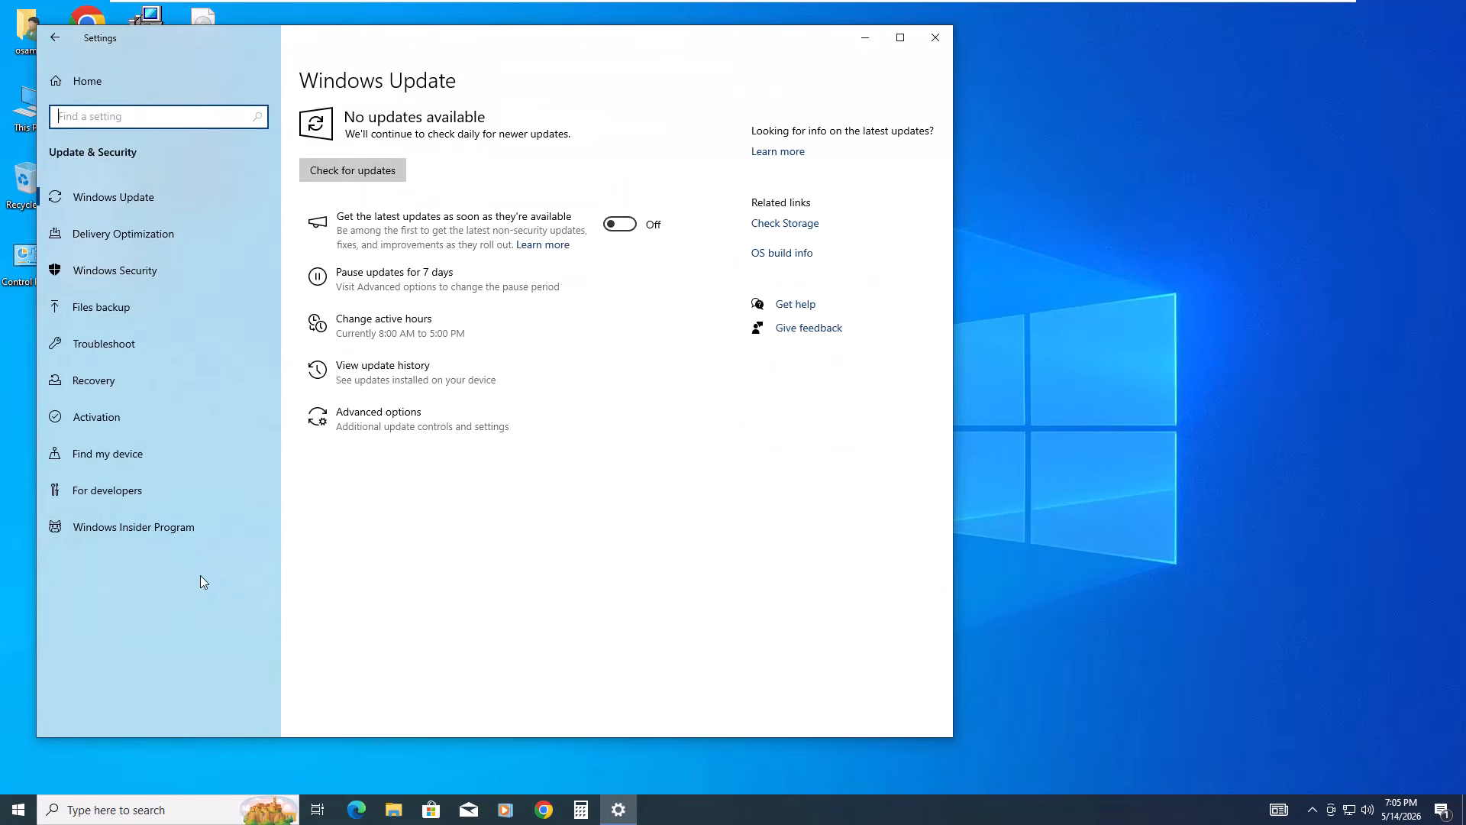
{"action": "left_click", "coordinate": [135, 389]}
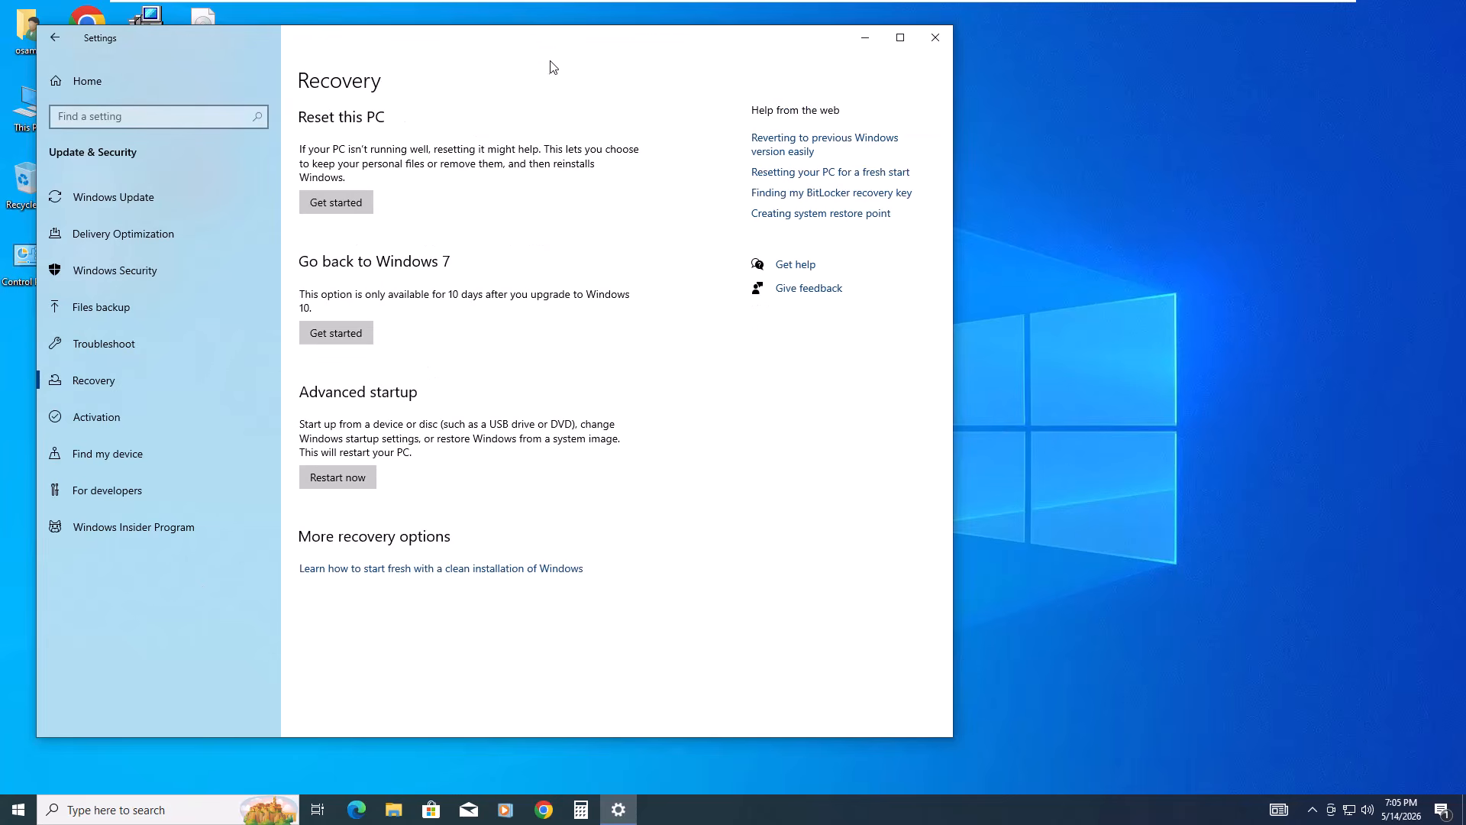
{"action": "left_click_drag", "start_coordinate": [561, 52], "coordinate": [829, 52]}
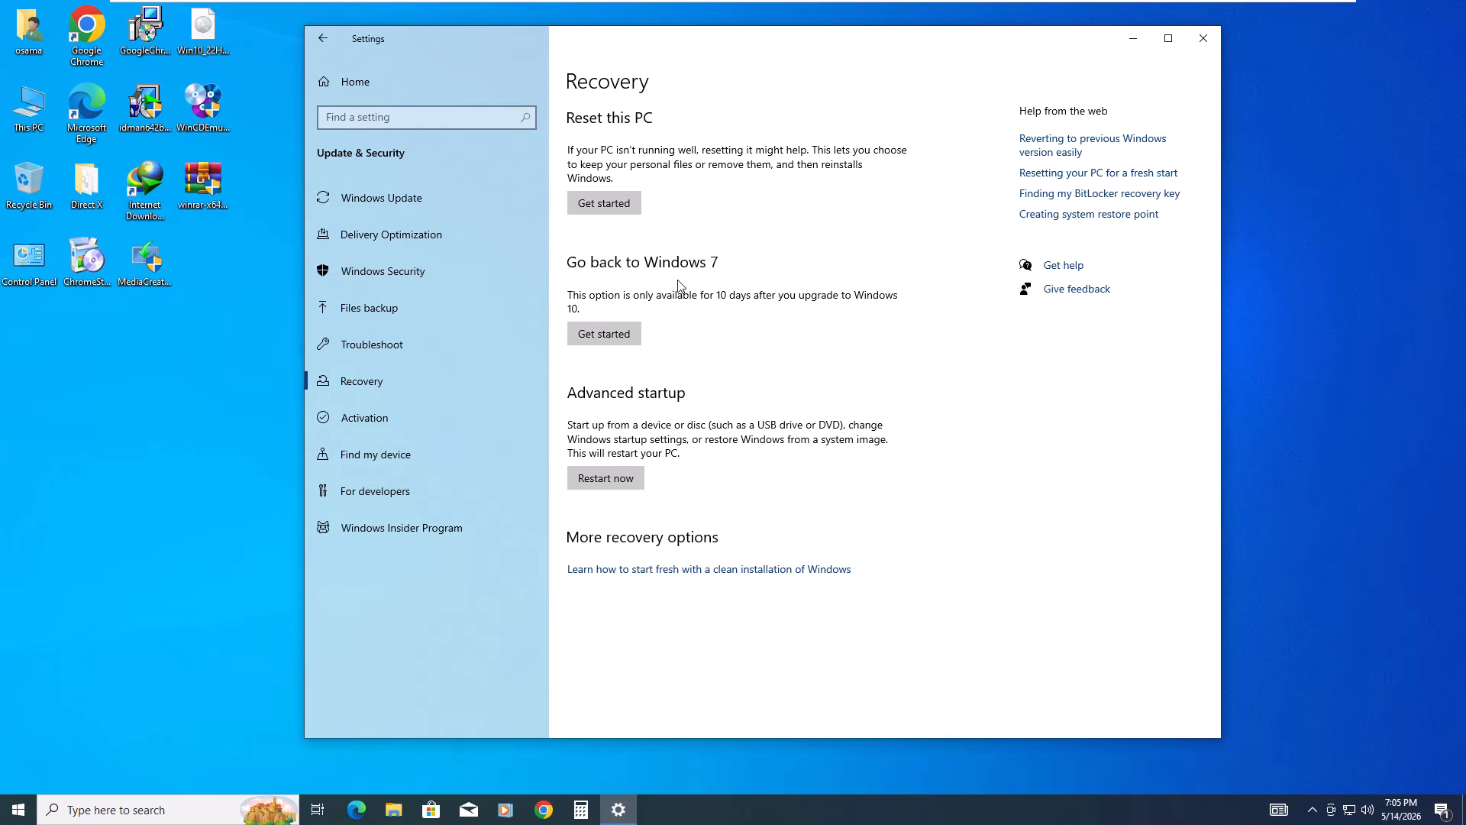
Begin going back to Windows 7 for another reason, decline the update check and proceed past the warnings to the final confirmation.
{"action": "left_click", "coordinate": [601, 336]}
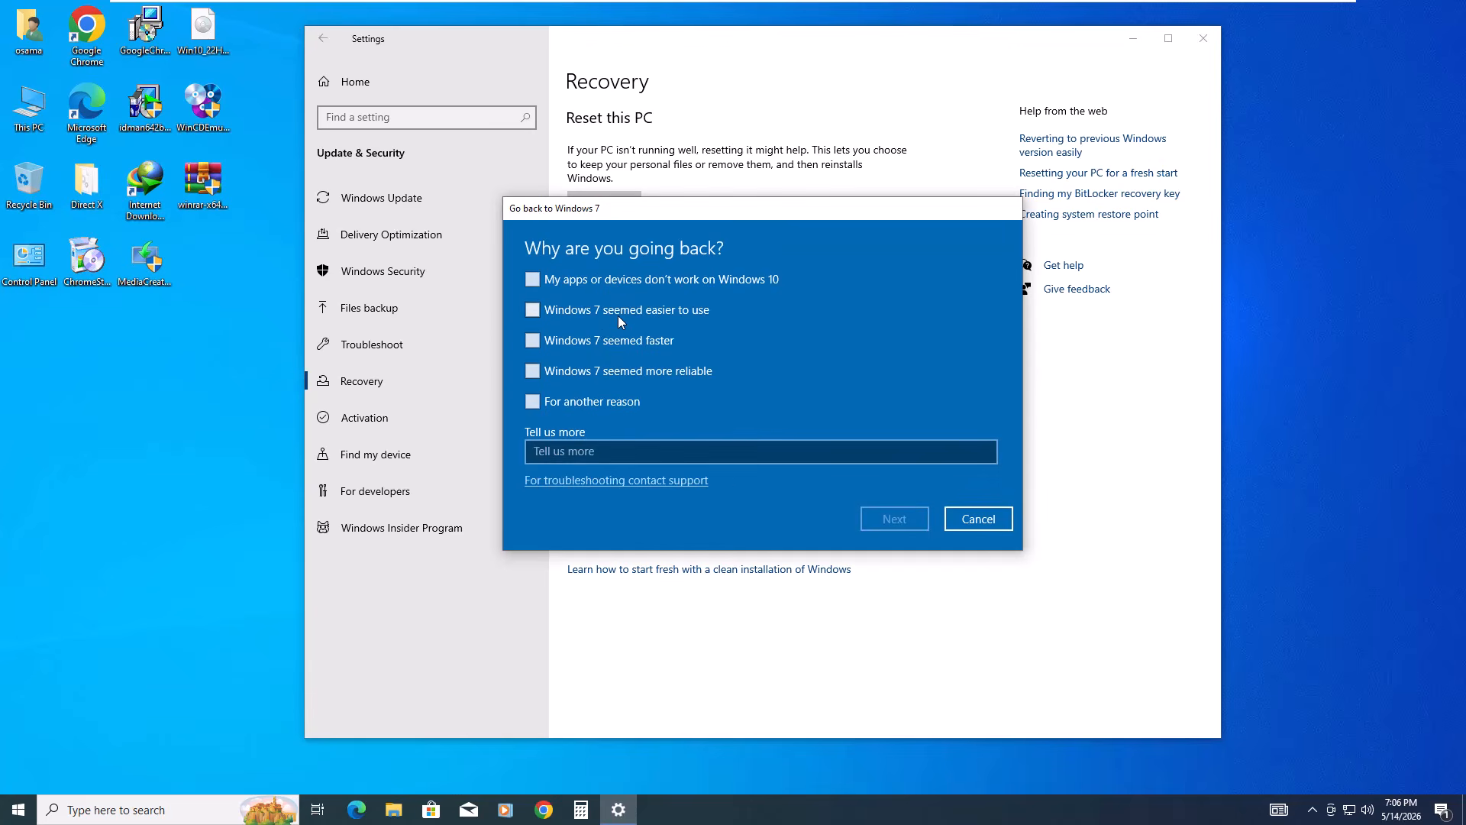
{"action": "left_click", "coordinate": [573, 403]}
{"action": "left_click", "coordinate": [895, 519]}
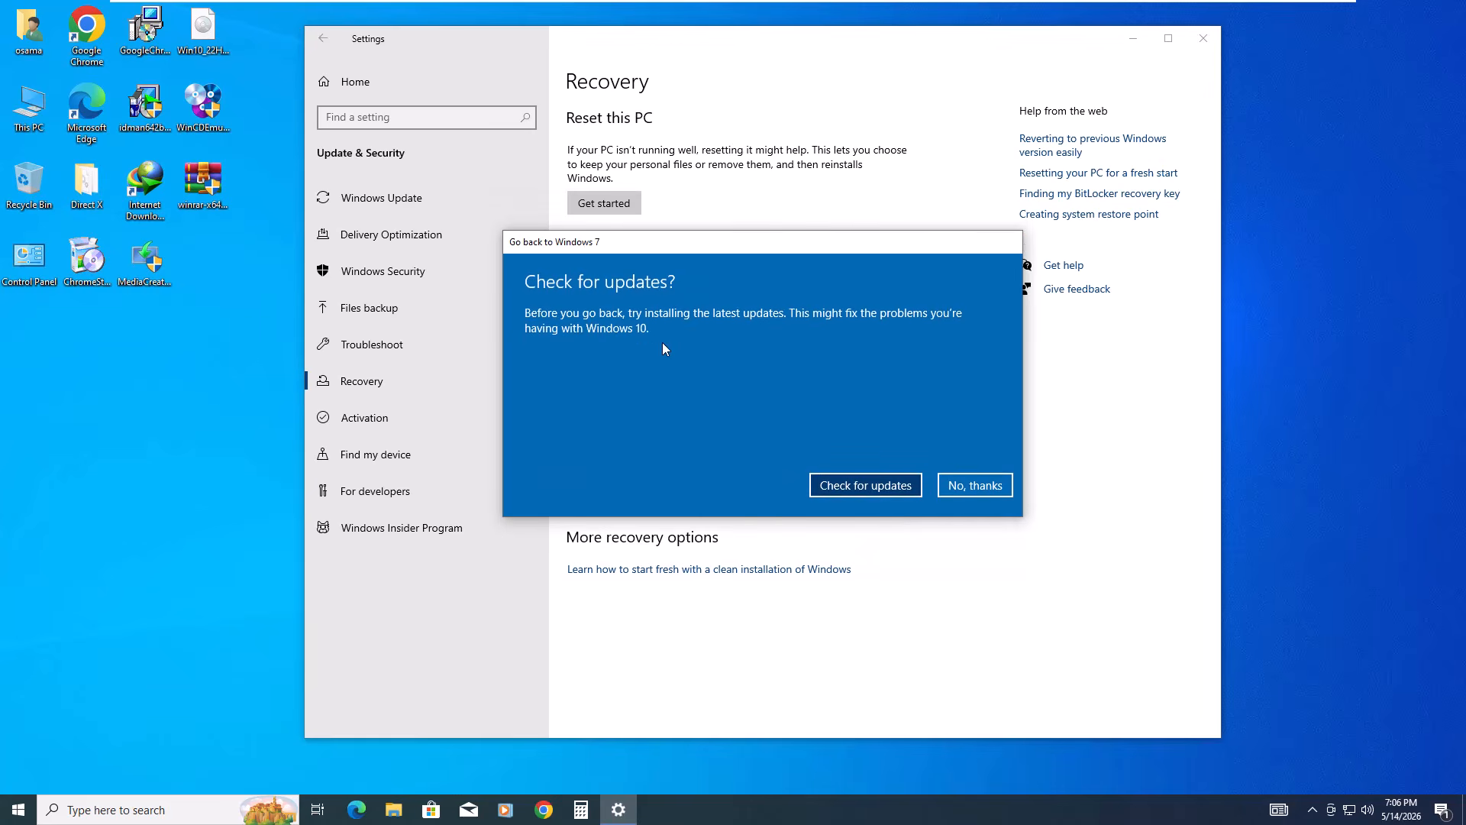
{"action": "left_click", "coordinate": [974, 486]}
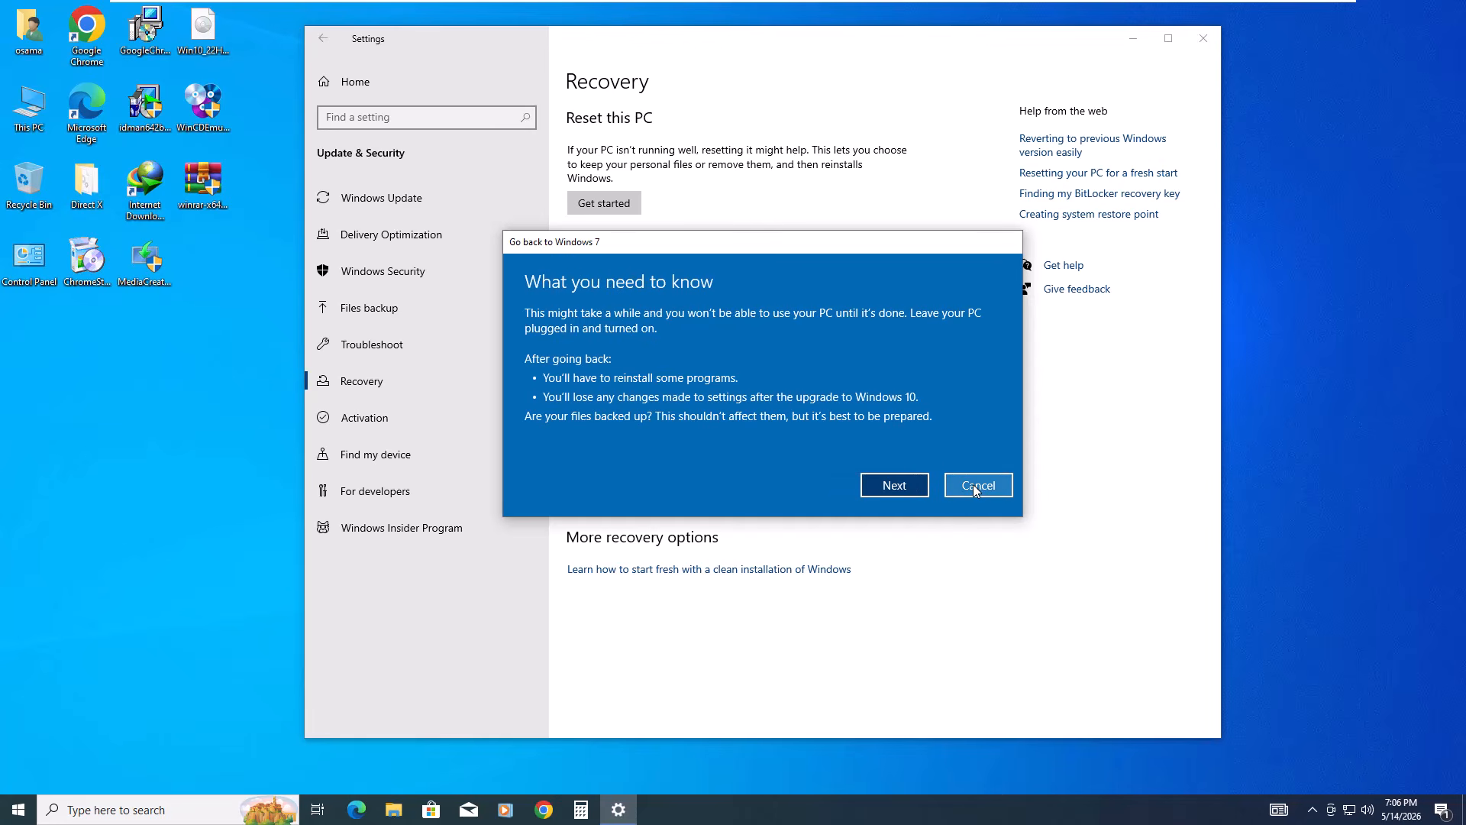
{"action": "left_click", "coordinate": [892, 485]}
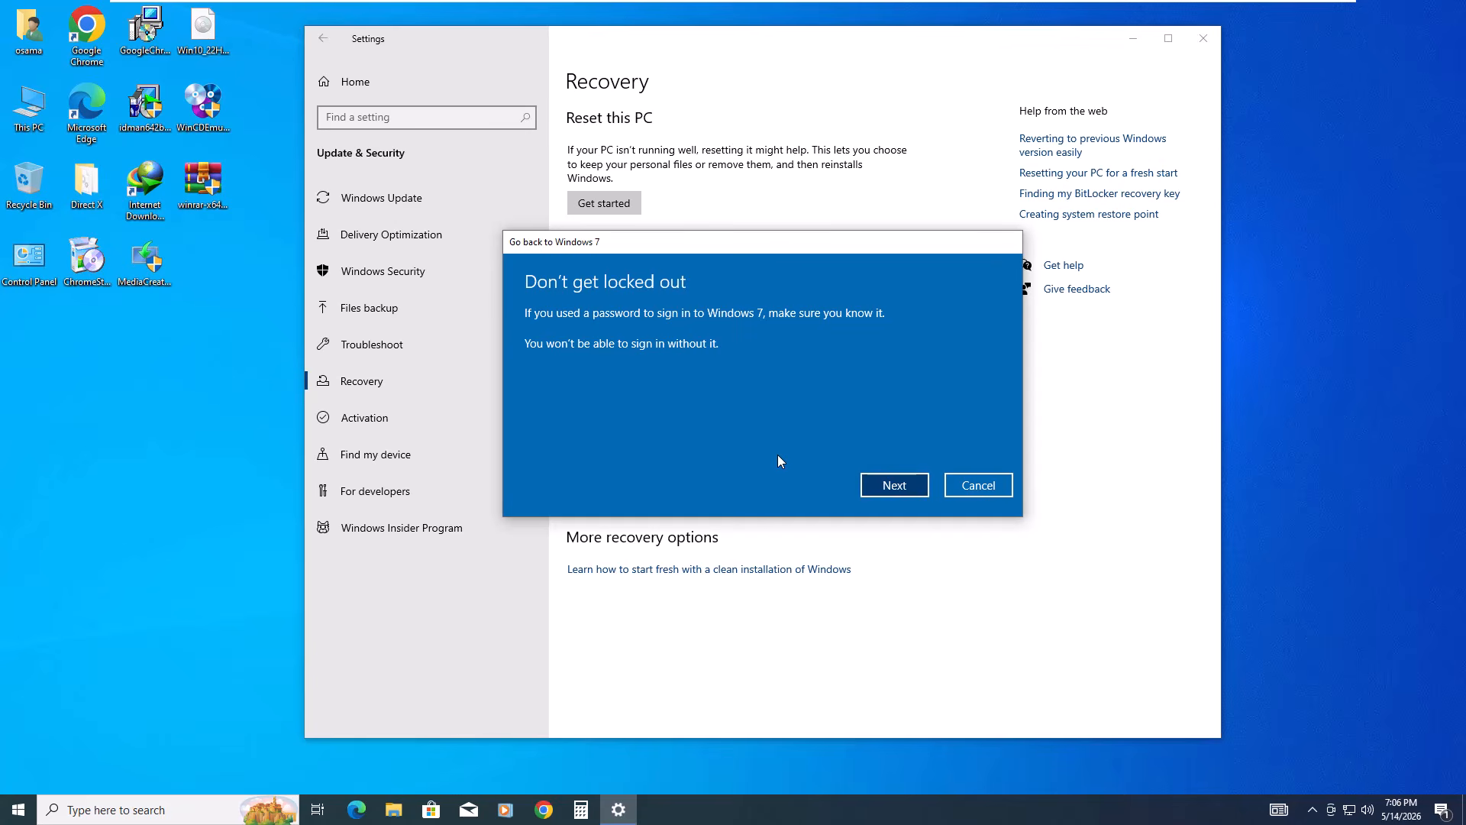
{"action": "left_click", "coordinate": [895, 485]}
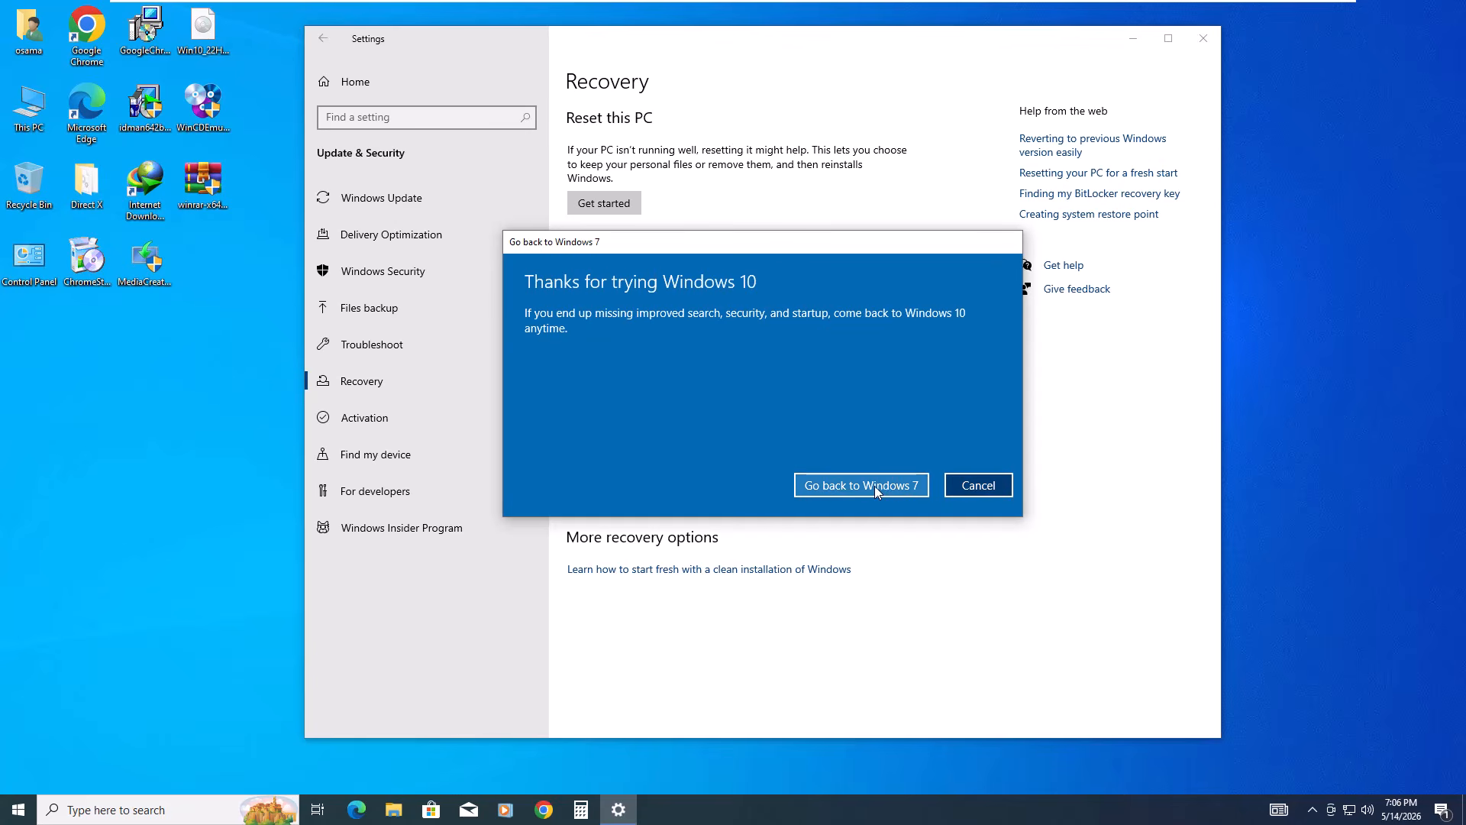